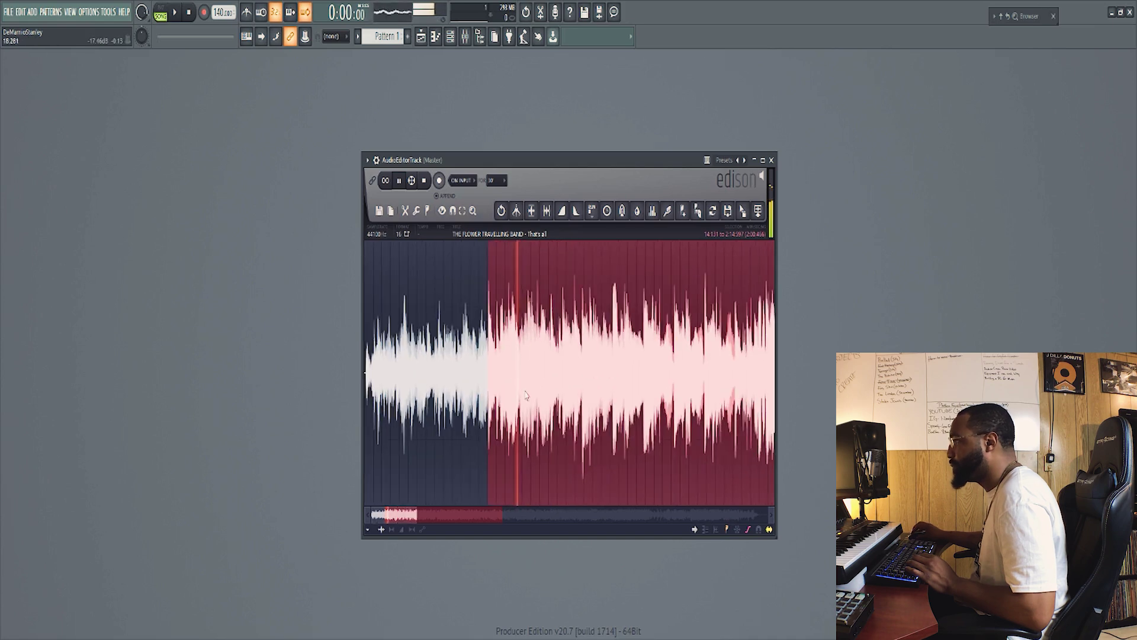
# - Select the passage from about 14.131 to 29.460 seconds in the song's waveform for looped listening
pyautogui.scroll(-3, 473, 402)
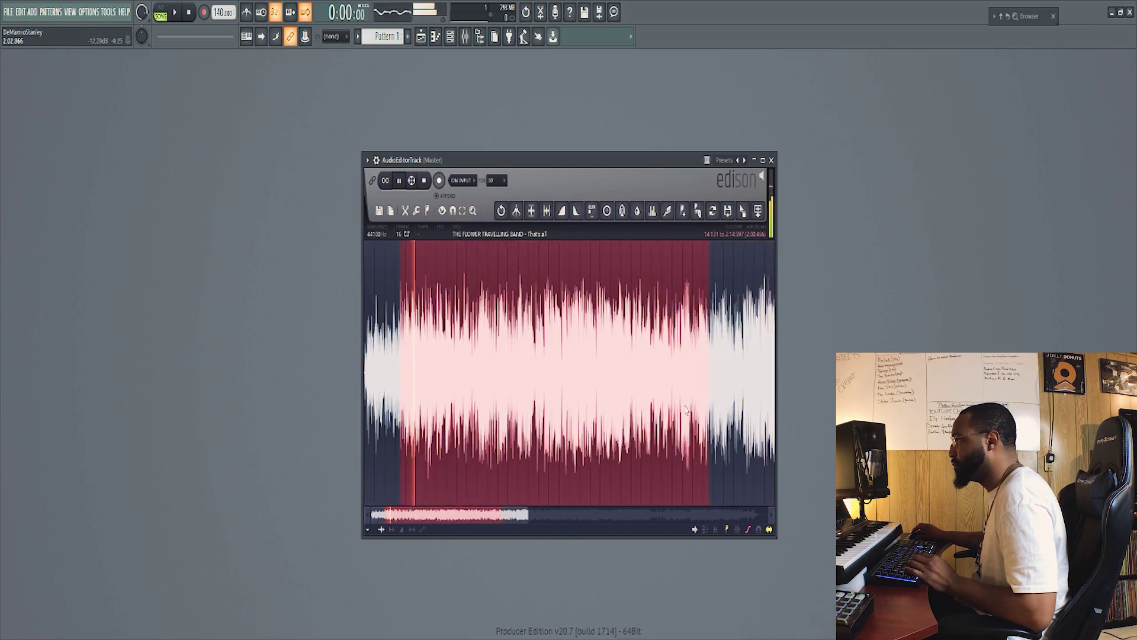
pyautogui.scroll(5, 419, 416)
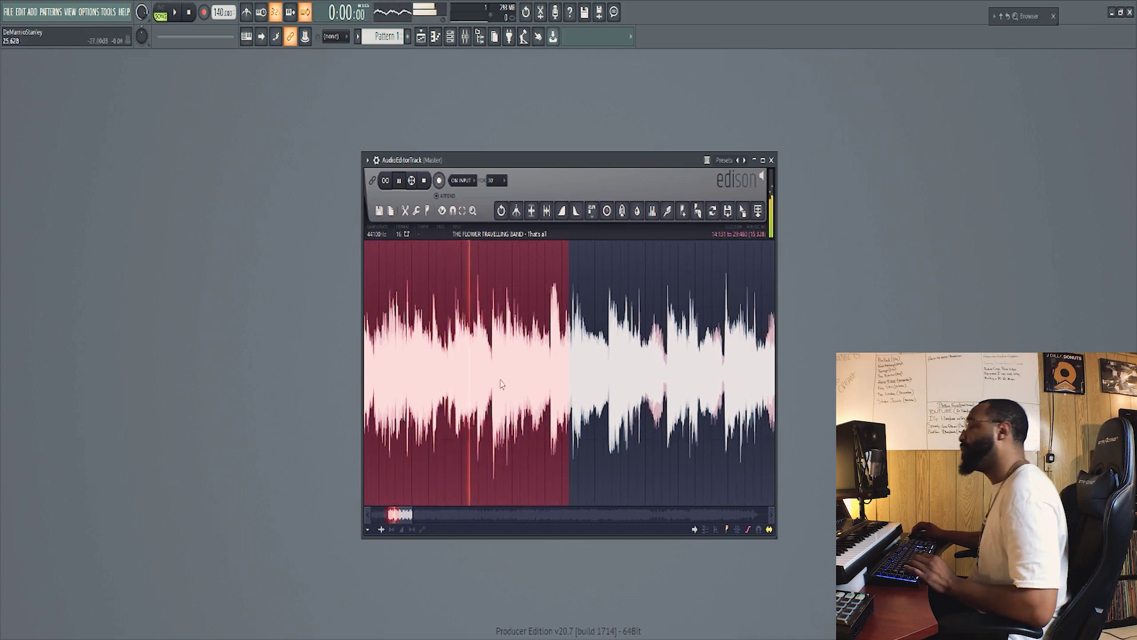
pyautogui.scroll(2, 533, 379)
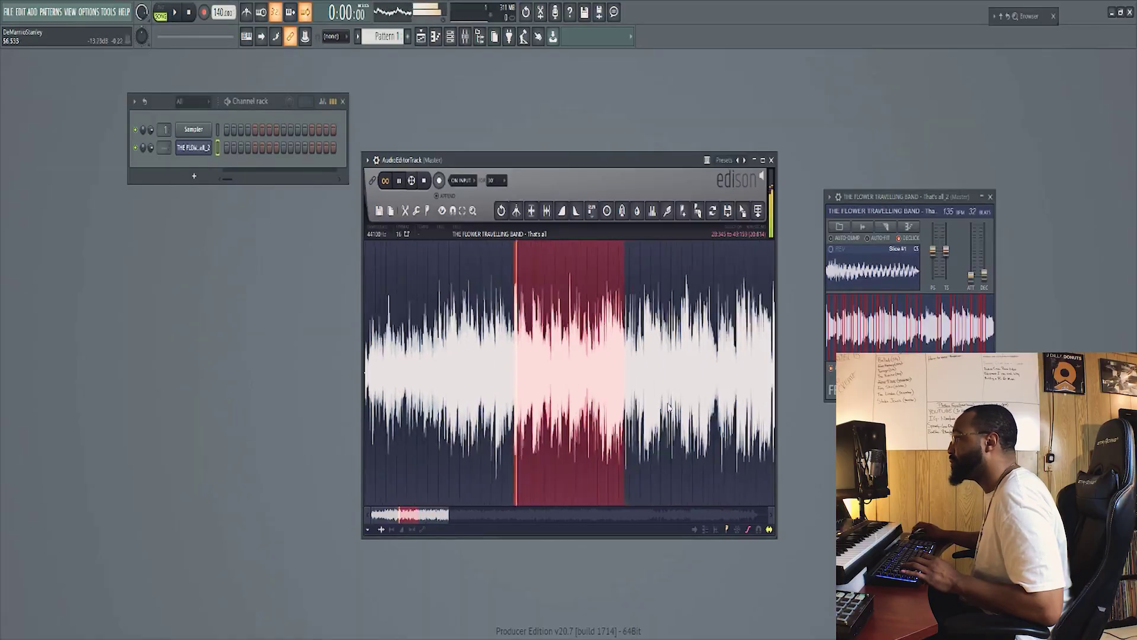
# - Select the passage from about 1:06.107 to 1:37.783 in the song's waveform to audition it as a loop
pyautogui.scroll(-2, 652, 408)
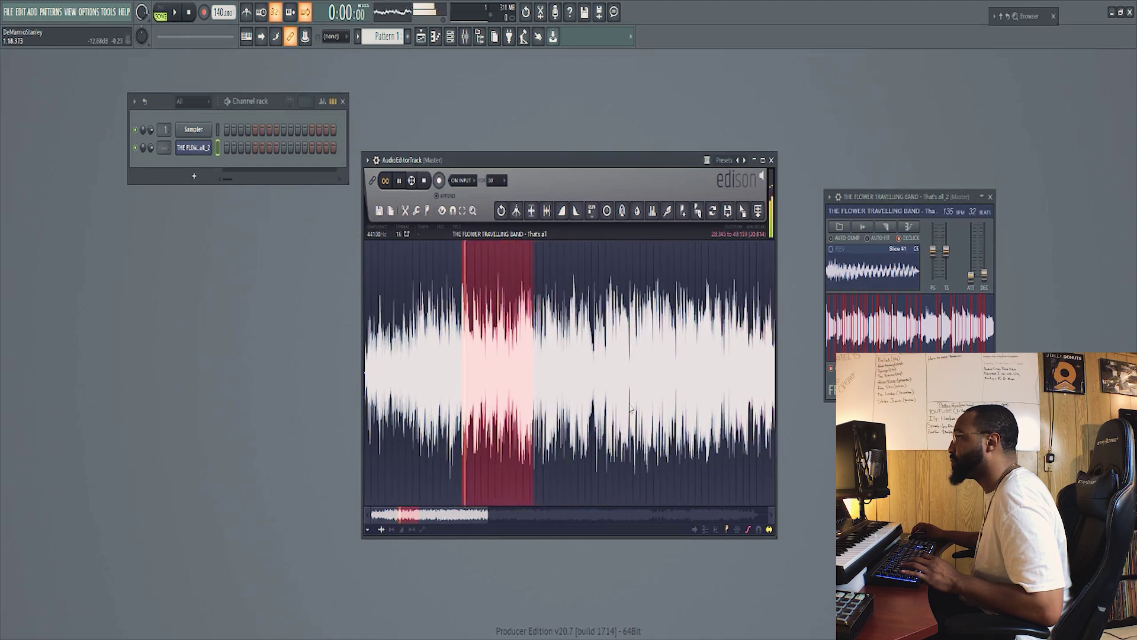
pyautogui.moveTo(483, 400); pyautogui.dragTo(527, 396)
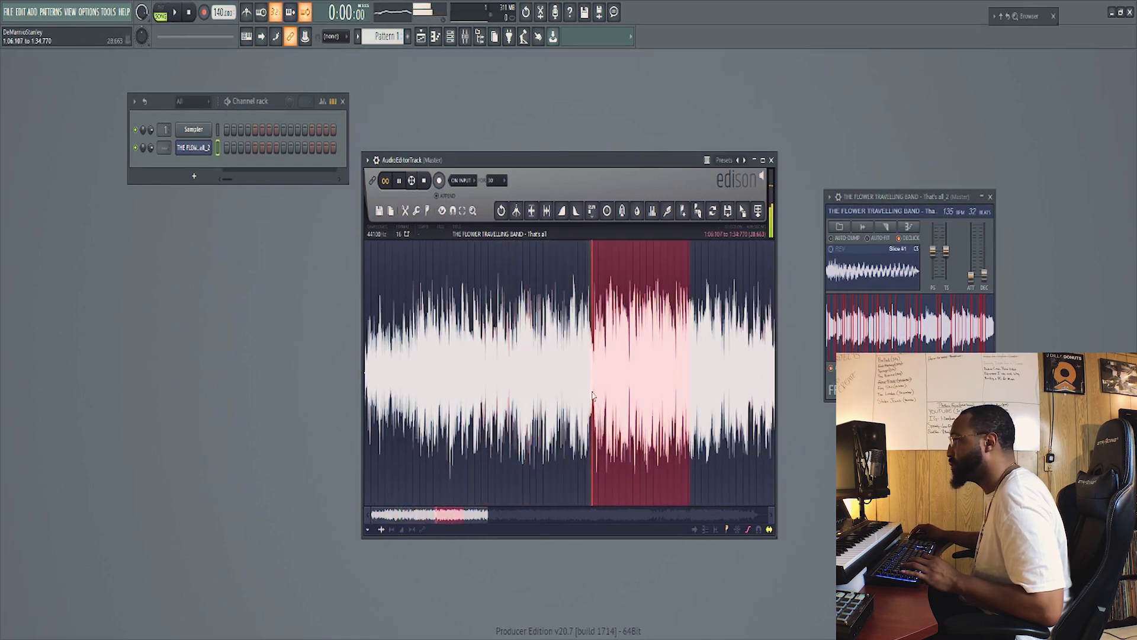
pyautogui.scroll(-3, 628, 394)
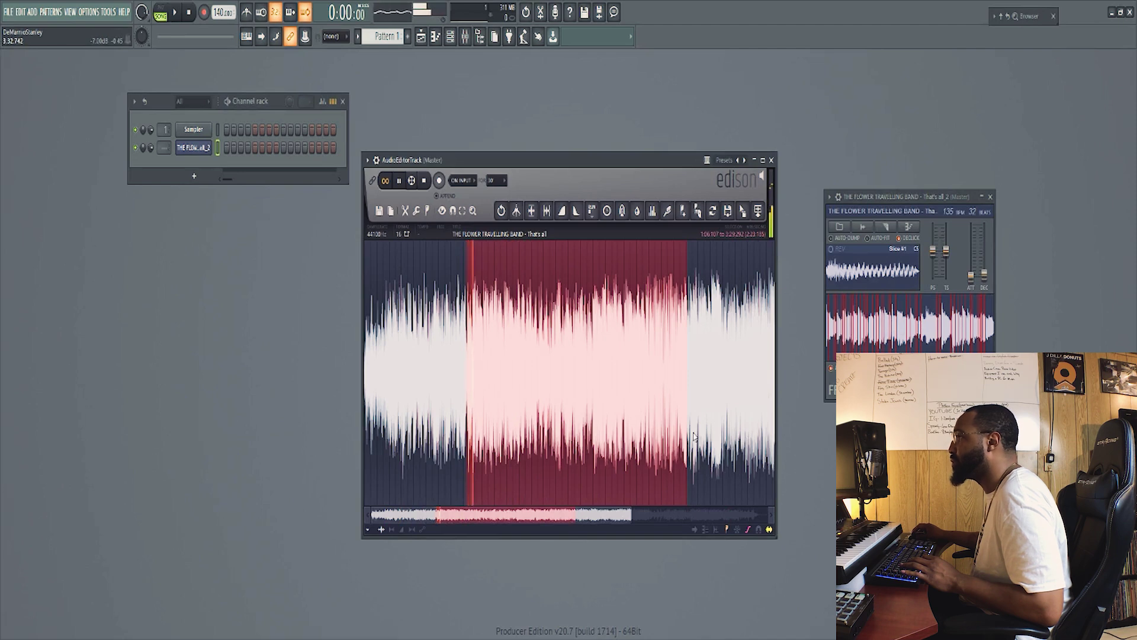
pyautogui.moveTo(671, 438); pyautogui.dragTo(504, 448)
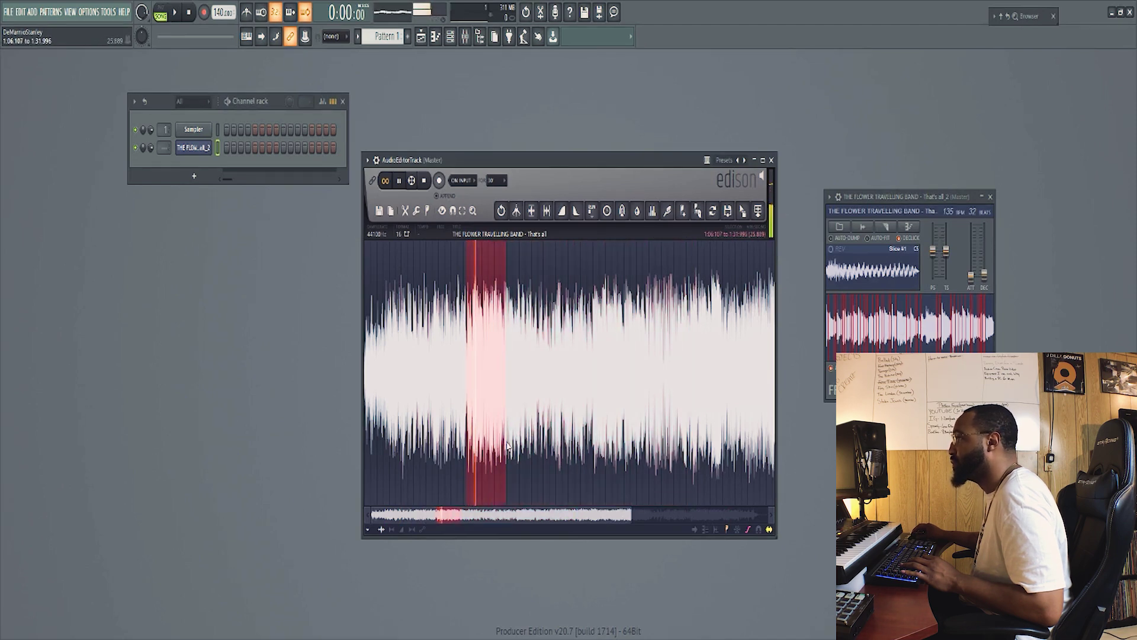
pyautogui.scroll(5, 481, 424)
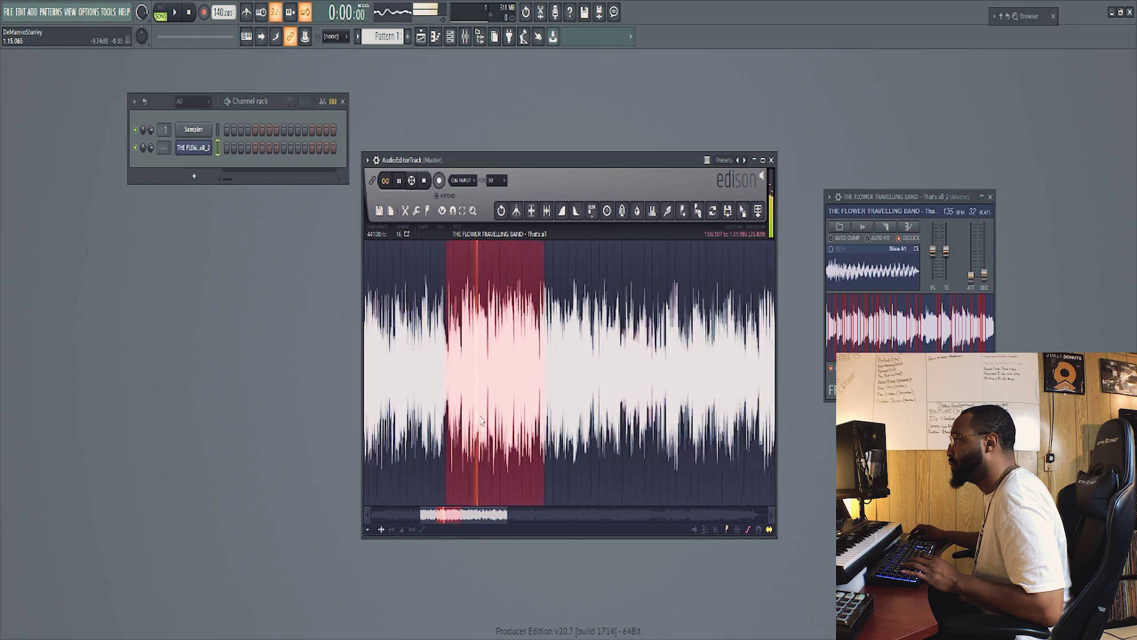
pyautogui.scroll(1, 528, 418)
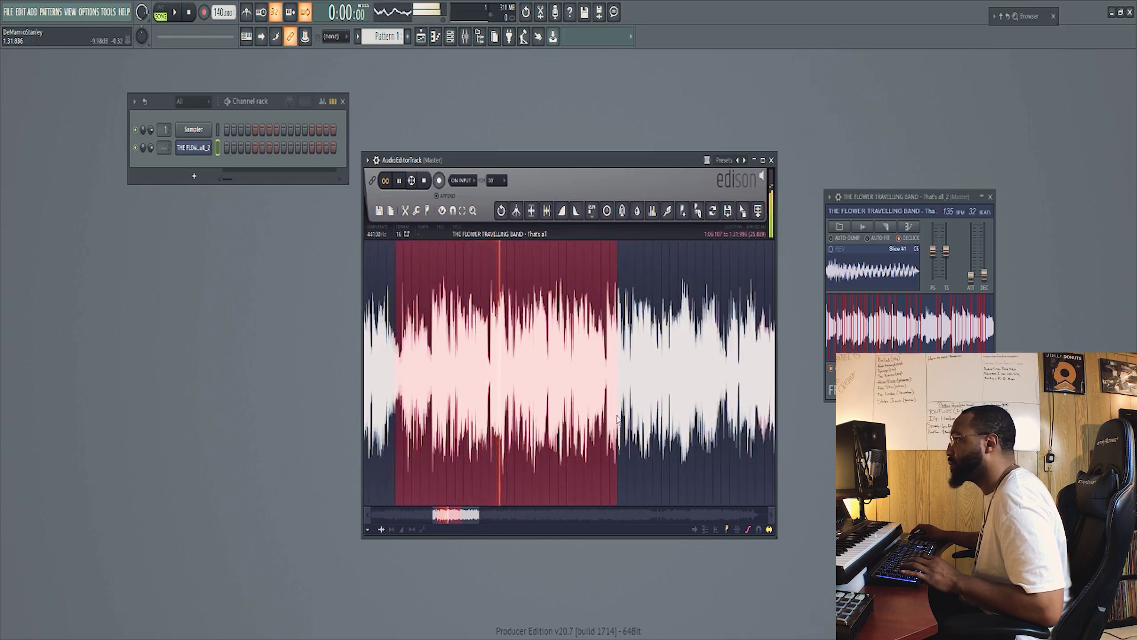
pyautogui.moveTo(618, 422); pyautogui.dragTo(668, 422)
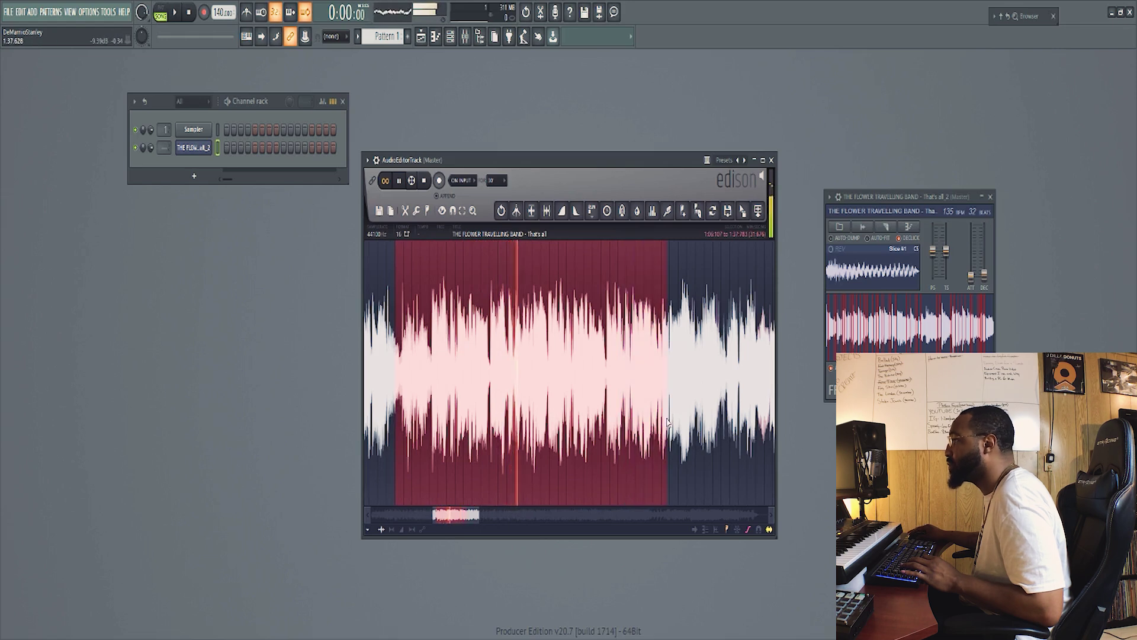
# - Audition a section near the song's middle by selecting from about 3:03.502 to 3:41.372
pyautogui.scroll(-2, 668, 421)
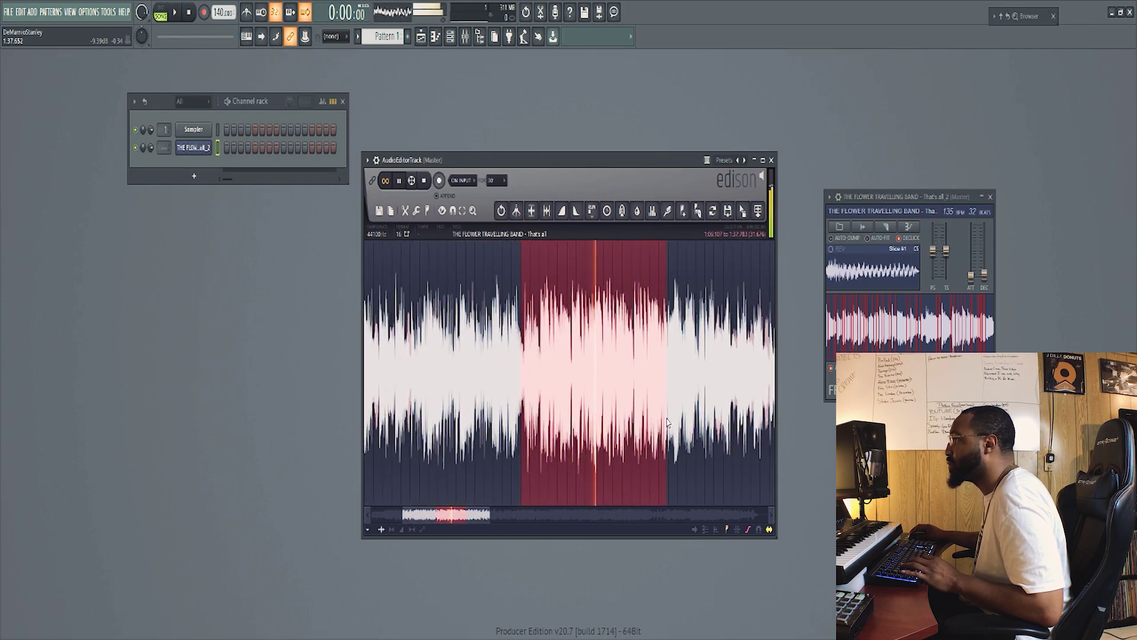
pyautogui.scroll(2, 667, 422)
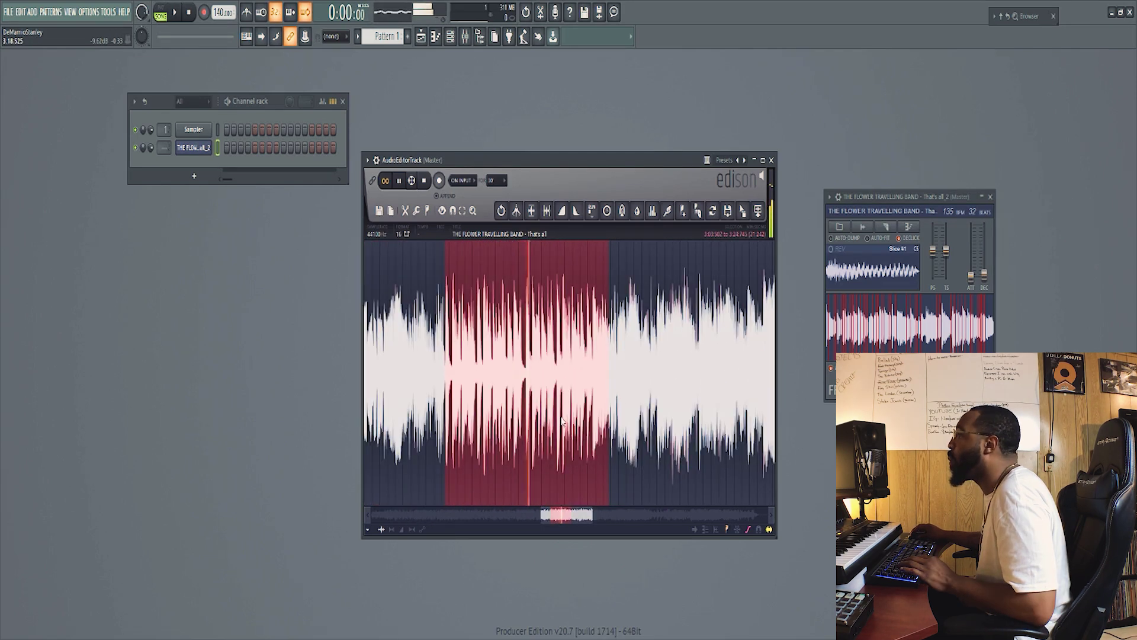
pyautogui.scroll(1, 580, 409)
pyautogui.scroll(-2, 593, 409)
pyautogui.moveTo(613, 409); pyautogui.dragTo(736, 412)
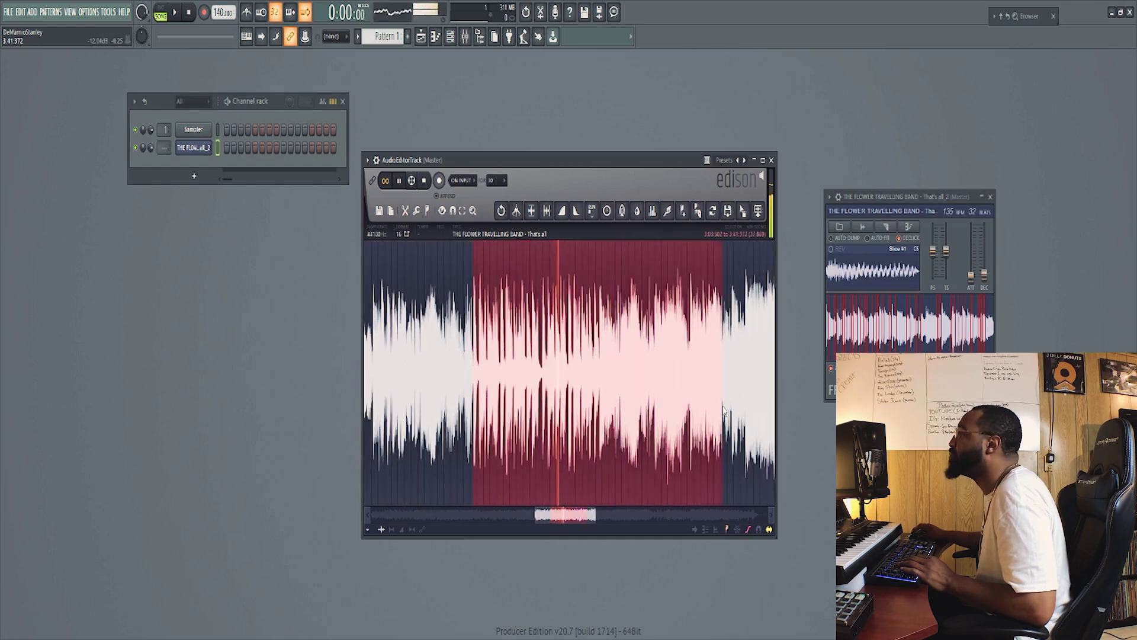
# - Select the song passage starting at about 3:50.971 and shorten the selection's end to about 4:15.579
pyautogui.scroll(-1, 701, 412)
pyautogui.moveTo(597, 508); pyautogui.dragTo(613, 518)
pyautogui.moveTo(647, 471); pyautogui.dragTo(643, 437)
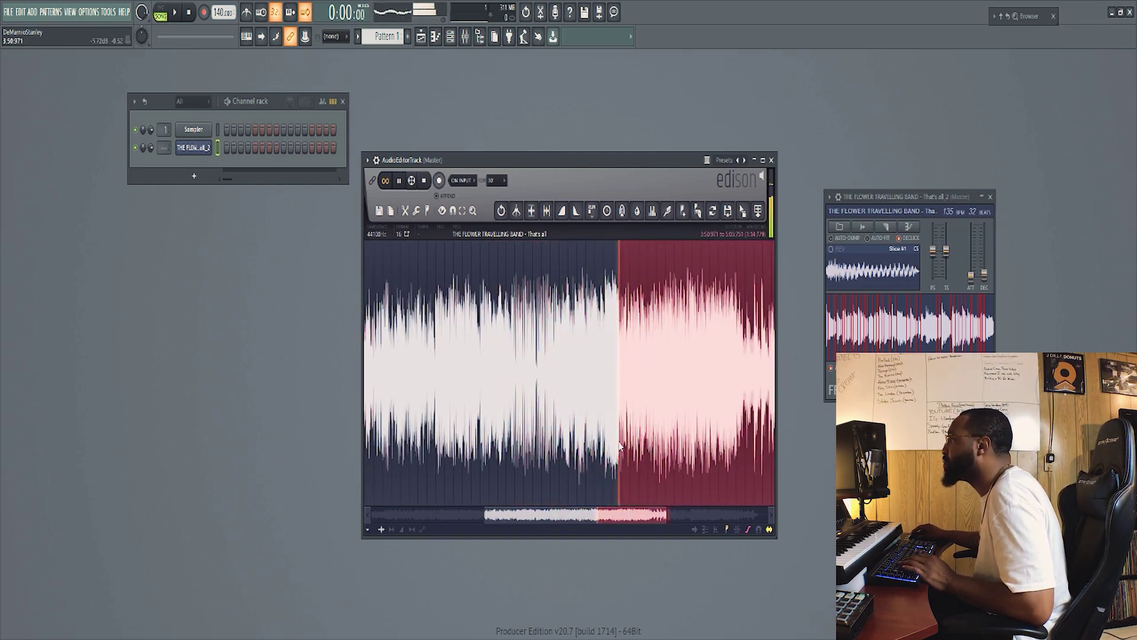
pyautogui.moveTo(748, 428); pyautogui.dragTo(722, 434)
pyautogui.scroll(3, 705, 437)
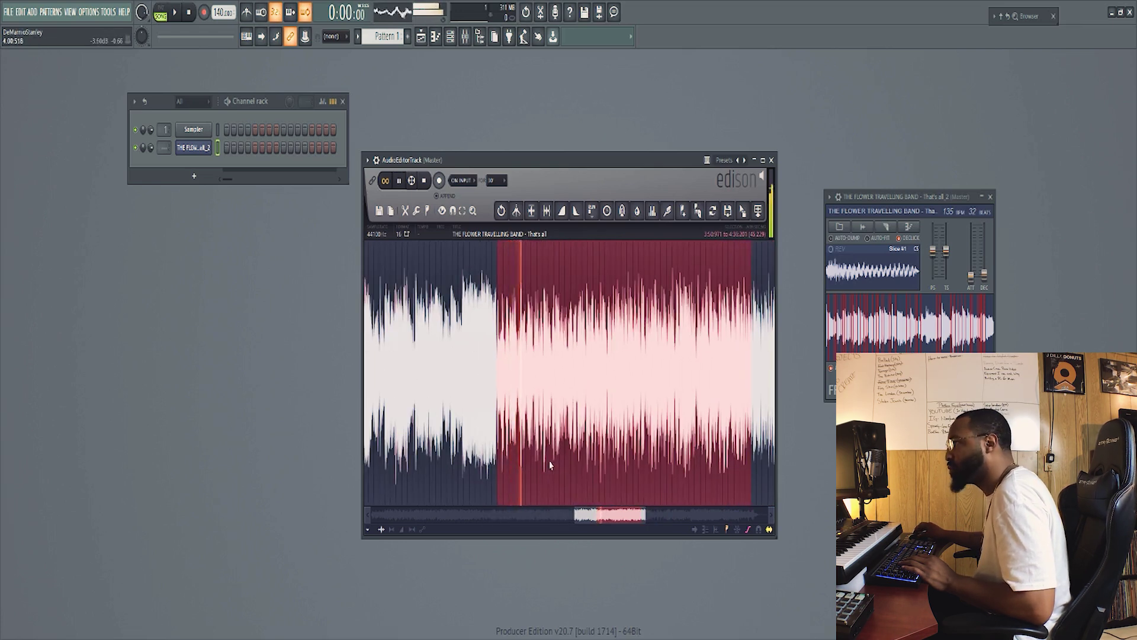
pyautogui.scroll(-3, 538, 459)
pyautogui.moveTo(628, 517); pyautogui.dragTo(654, 517)
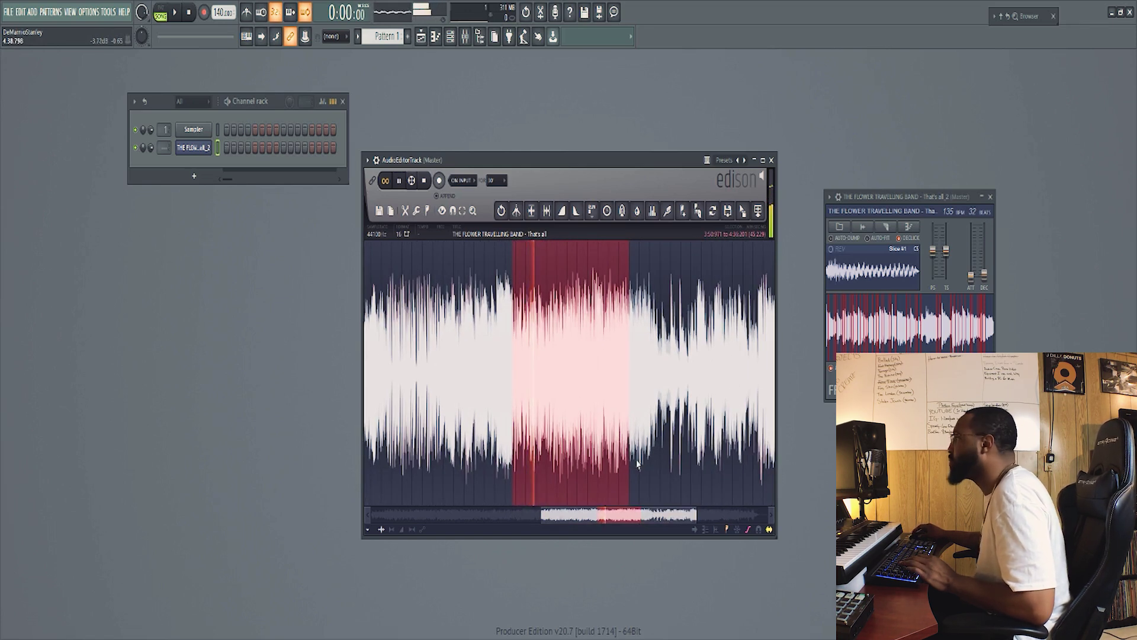
pyautogui.scroll(3, 516, 452)
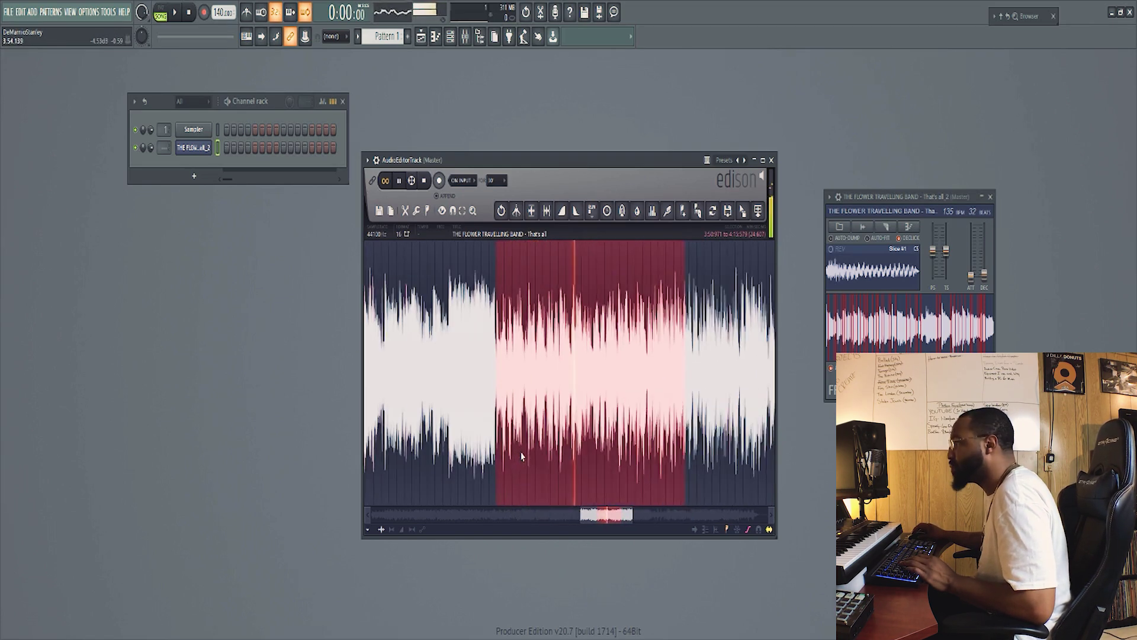
pyautogui.scroll(3, 591, 433)
pyautogui.scroll(-2, 589, 422)
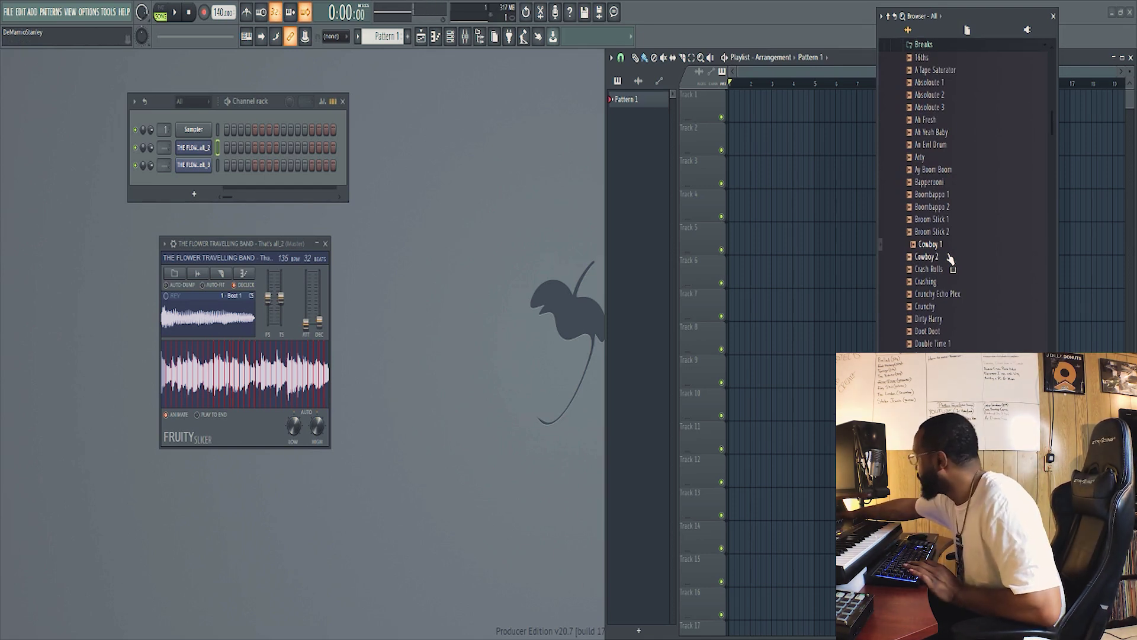
# - Preview the drum loops in the Breaks folder one after another, starting after Cowboy 1
pyautogui.press('Down')
pyautogui.press('Down')
pyautogui.press('Down')
pyautogui.press('Down')
pyautogui.press('Down')
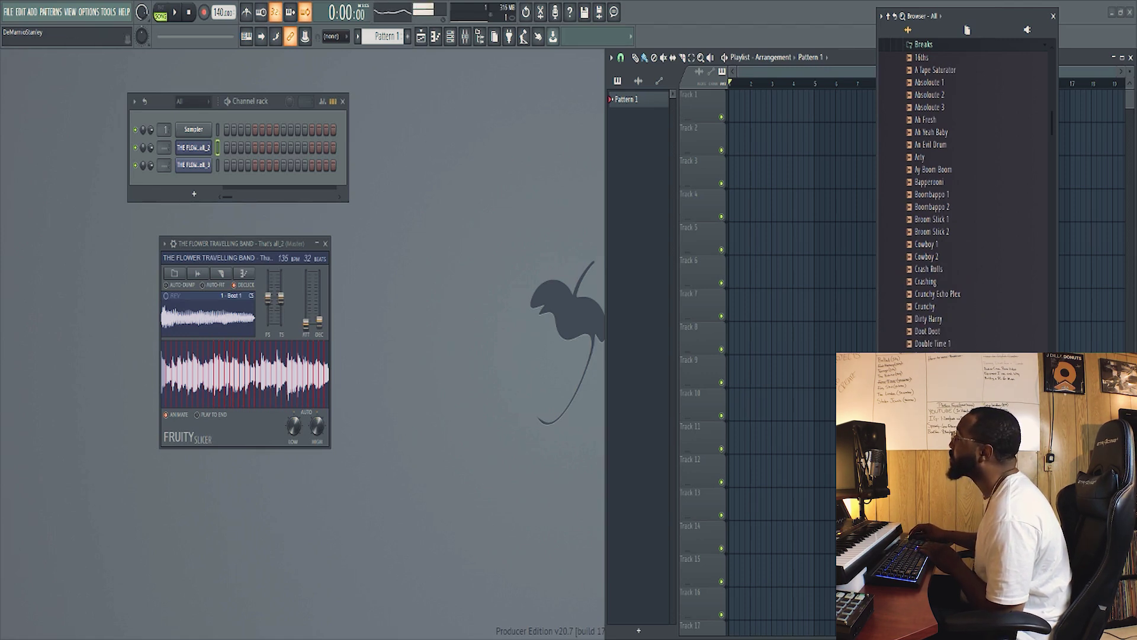
pyautogui.scroll(-2, 943, 327)
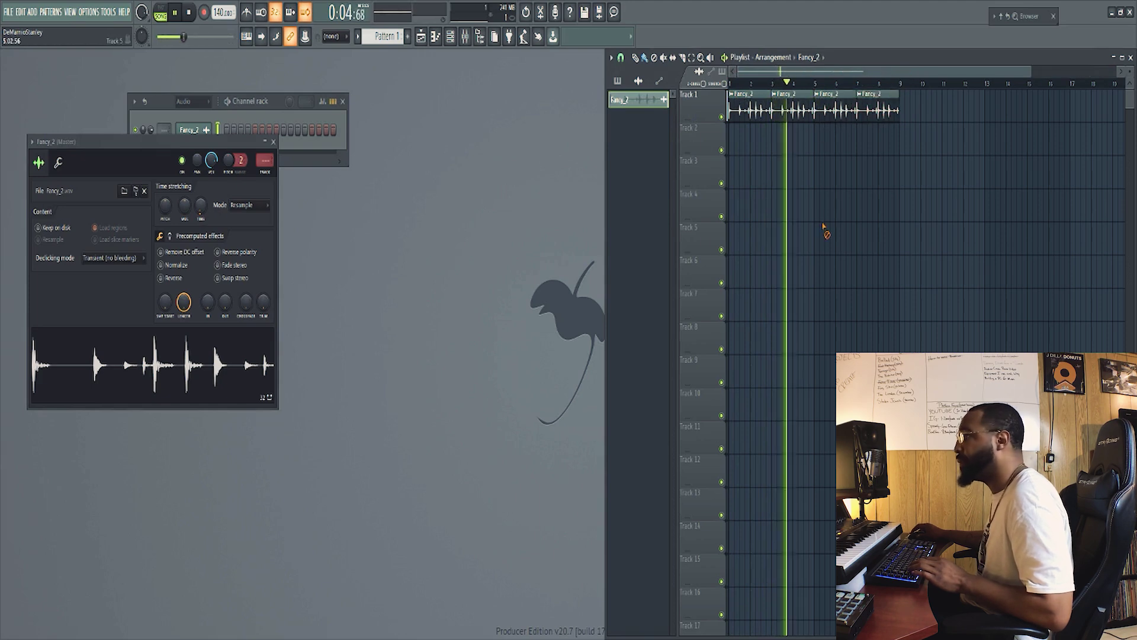
# - Set the Fancy_2 drum loop's time-stretching mode to Auto and route it to mixer track 2
pyautogui.click(268, 205)
pyautogui.click(240, 318)
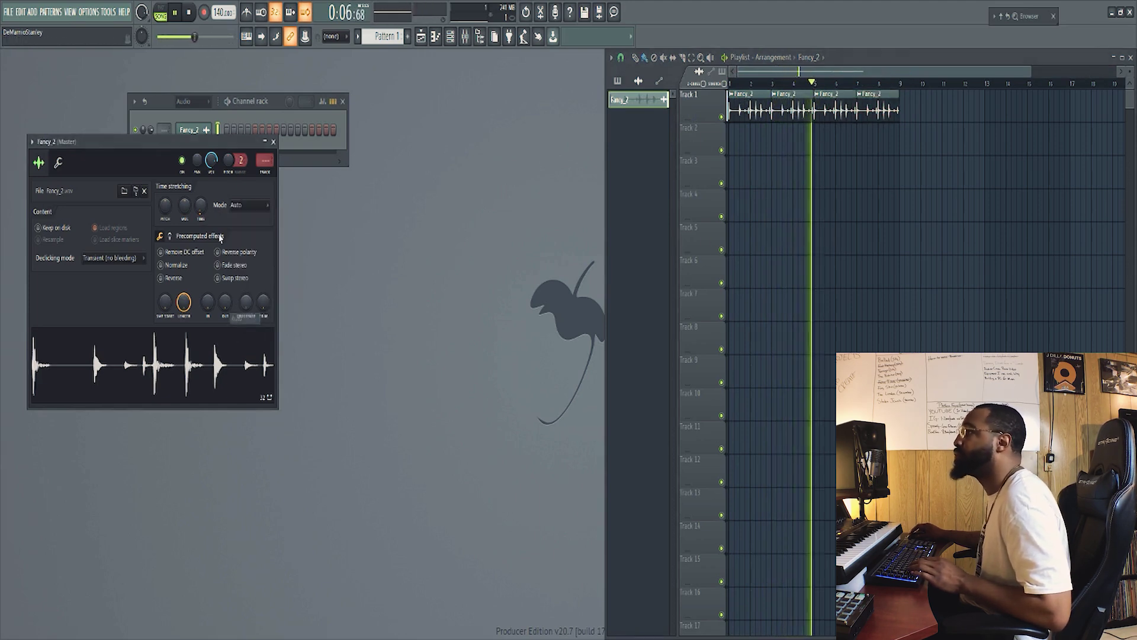
pyautogui.click(265, 162)
pyautogui.click(273, 141)
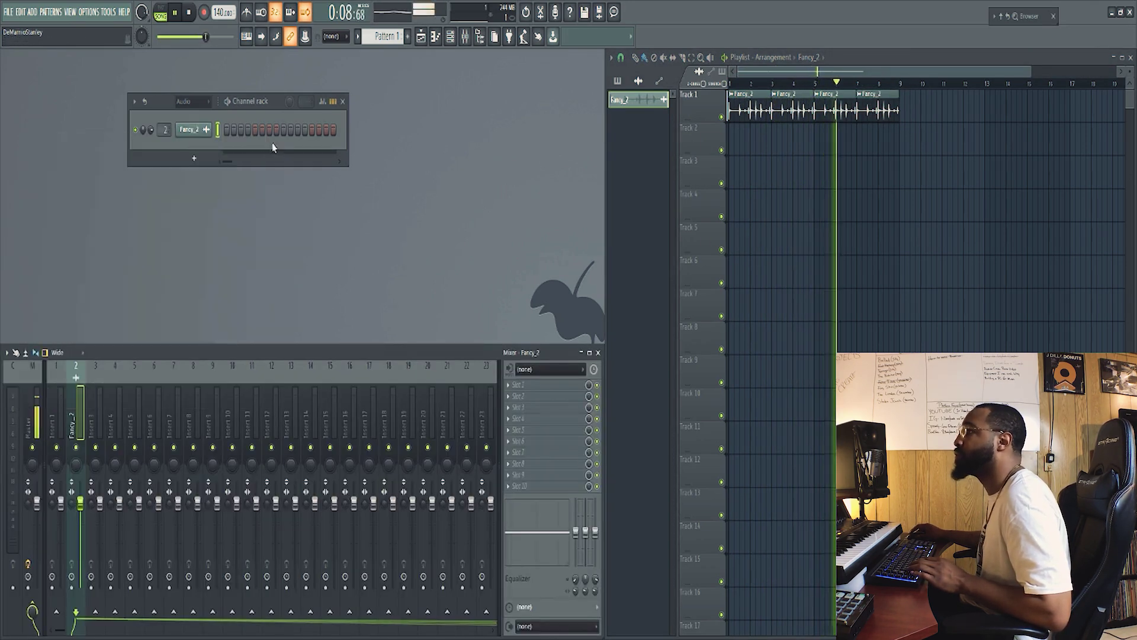
# - Lower the time-stretching pitch of the Fancy_2 drum loop slightly and close its settings
pyautogui.click(191, 129)
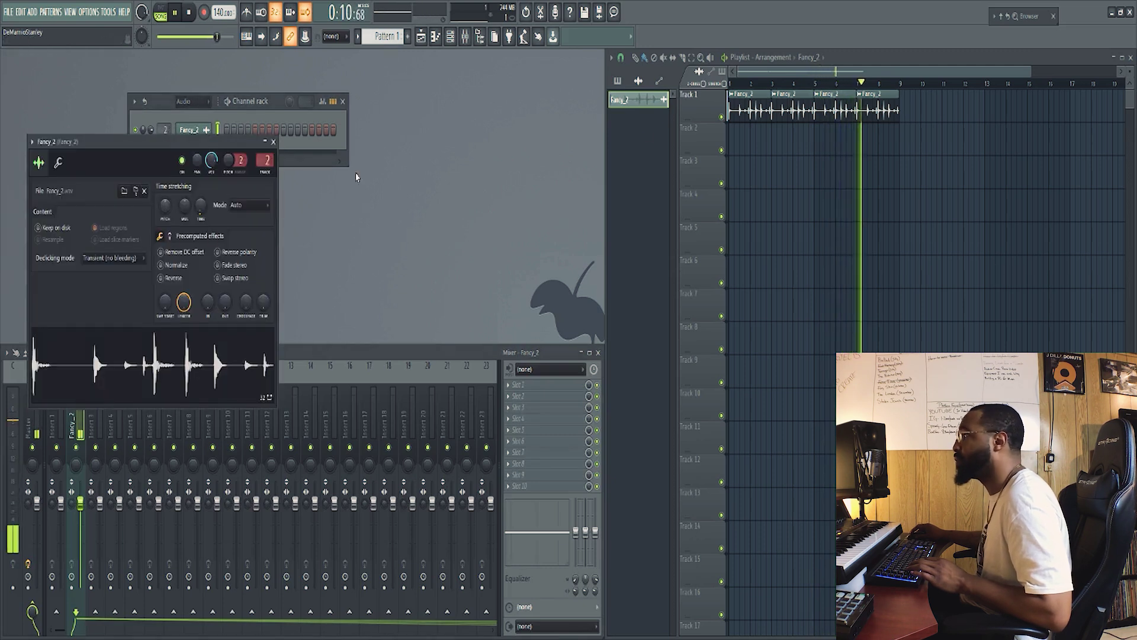
pyautogui.moveTo(165, 204); pyautogui.dragTo(165, 216)
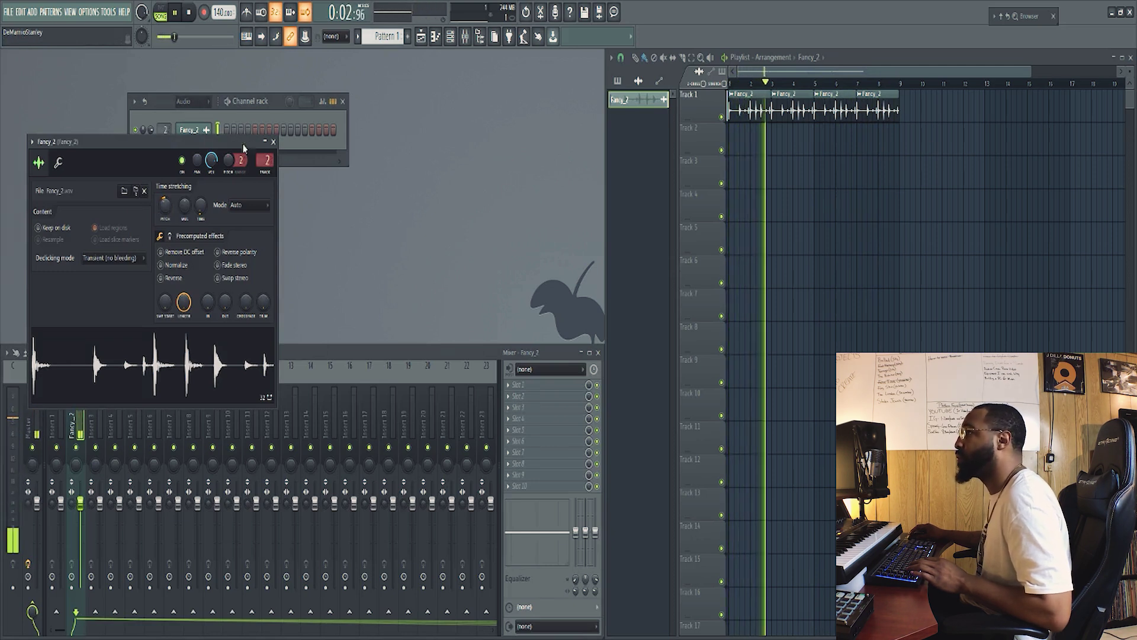
pyautogui.click(274, 143)
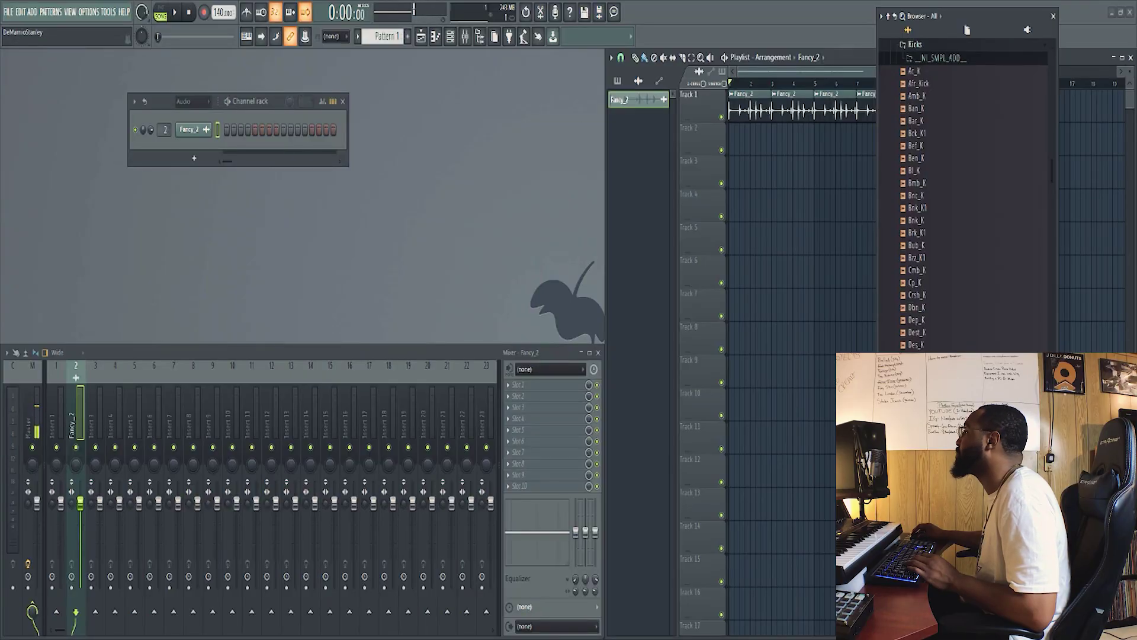
# - Play the arranged drum loop from the start while auditioning samples from the Kicks folder
pyautogui.press('space')
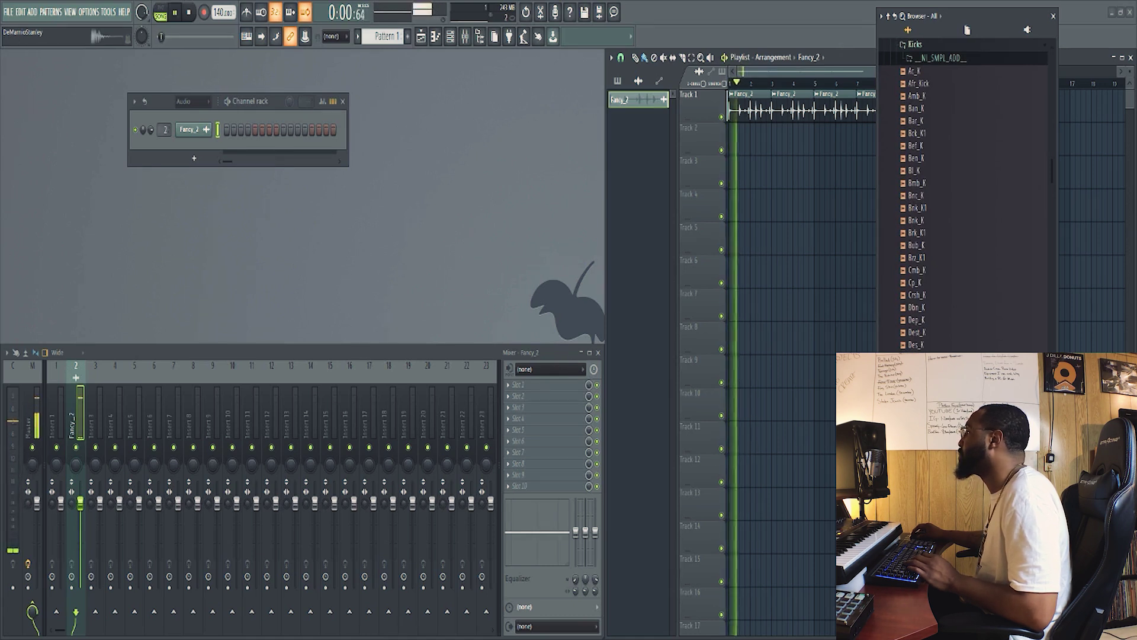
pyautogui.press('space')
pyautogui.press('space')
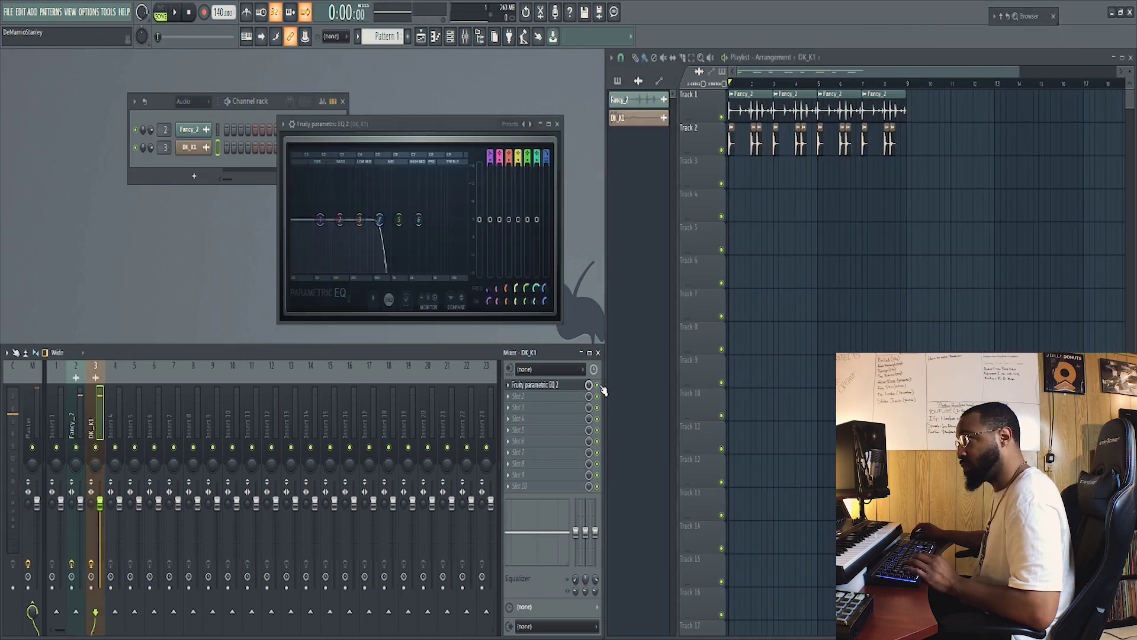
# - Set EQ band 1 on the DK_K1 kick to a Steep 8 high pass at about 39 Hz
pyautogui.moveTo(546, 290); pyautogui.dragTo(488, 296)
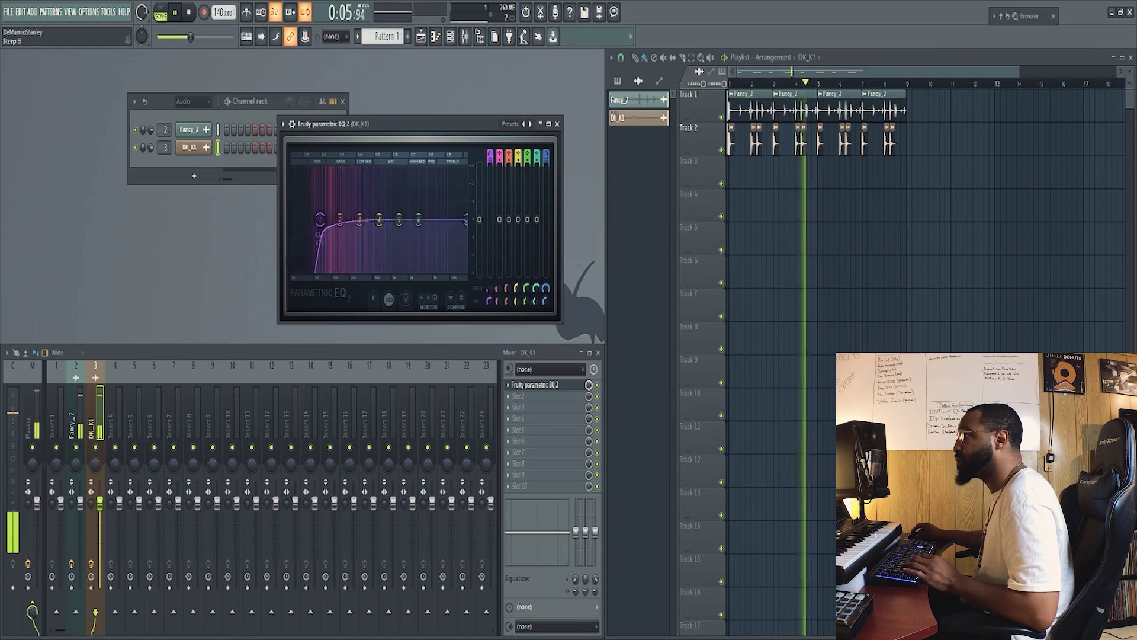
pyautogui.rightClick(489, 302)
pyautogui.click(503, 308)
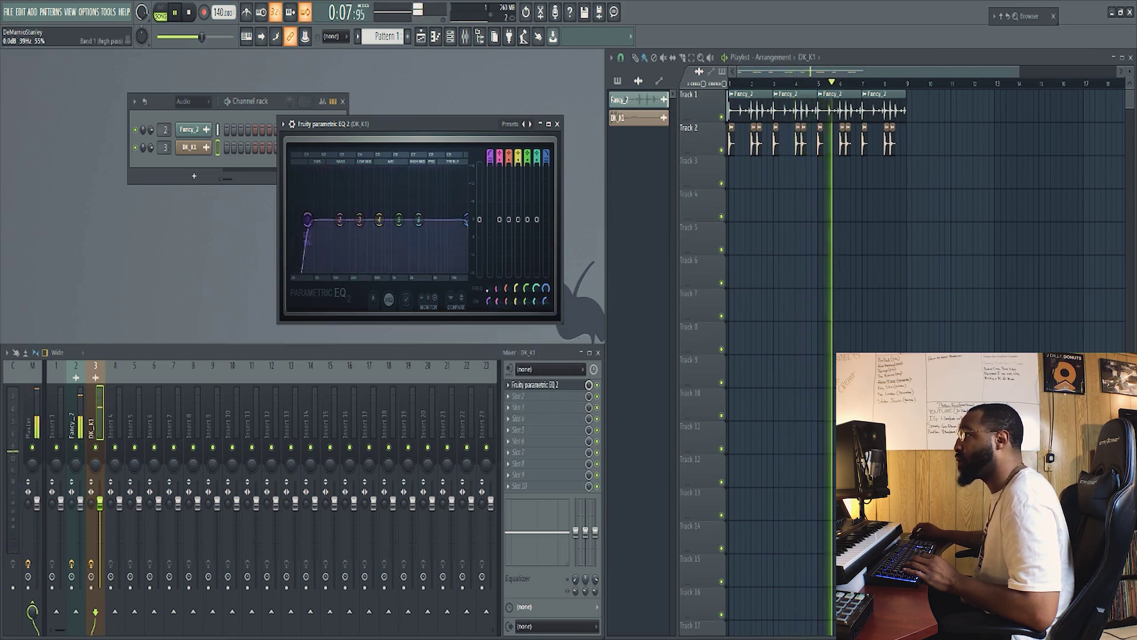
pyautogui.moveTo(487, 289); pyautogui.dragTo(487, 287)
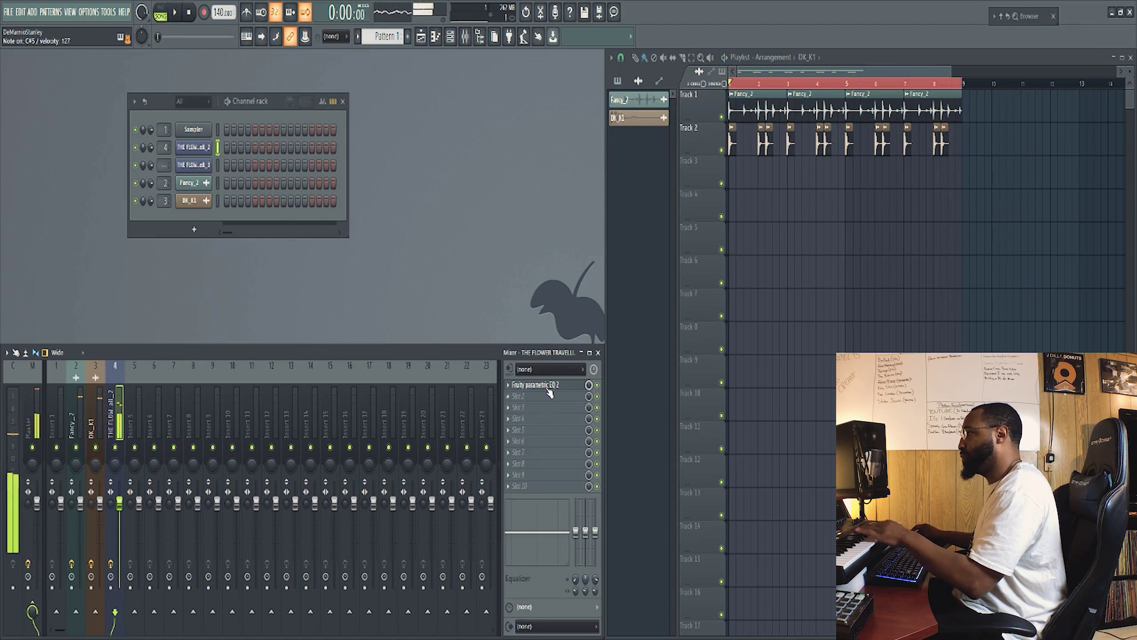
# - Open the parametric EQ on the sliced sample's mixer track and try mid-range cuts on bands 5 and 4, resetting each
pyautogui.click(548, 387)
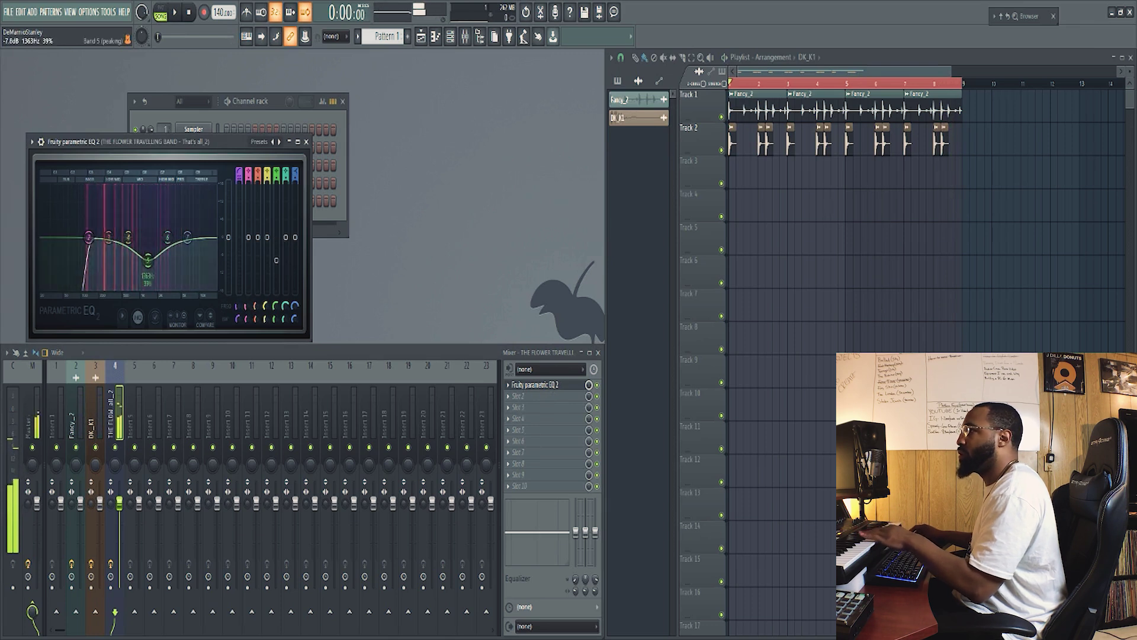
pyautogui.rightClick(282, 243)
pyautogui.press('Escape')
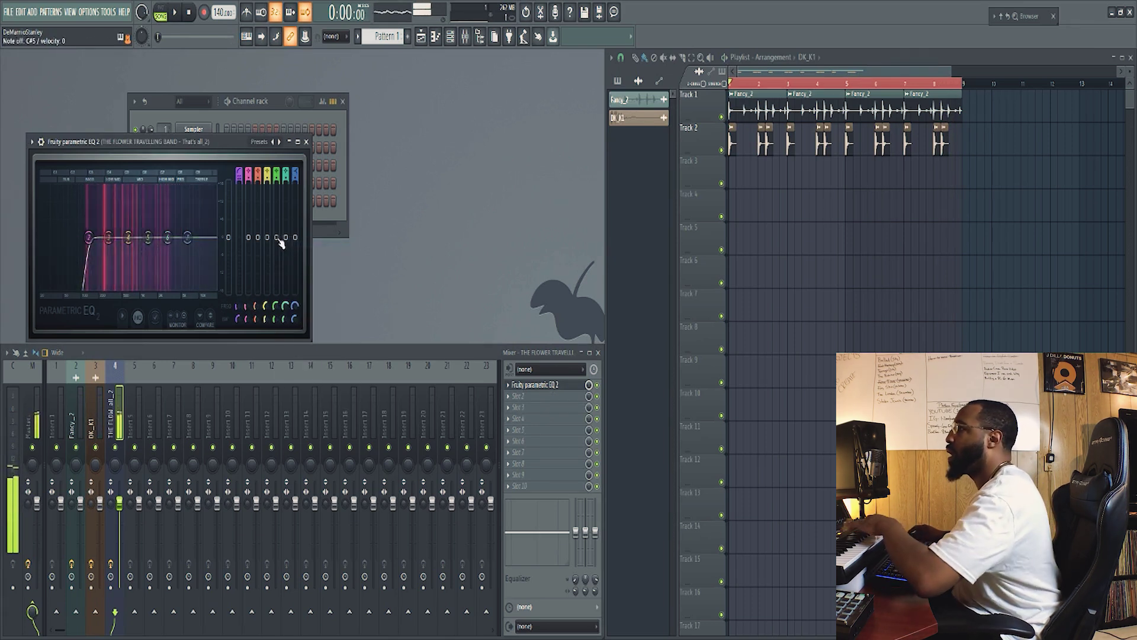
pyautogui.rightClick(276, 255)
pyautogui.click(299, 409)
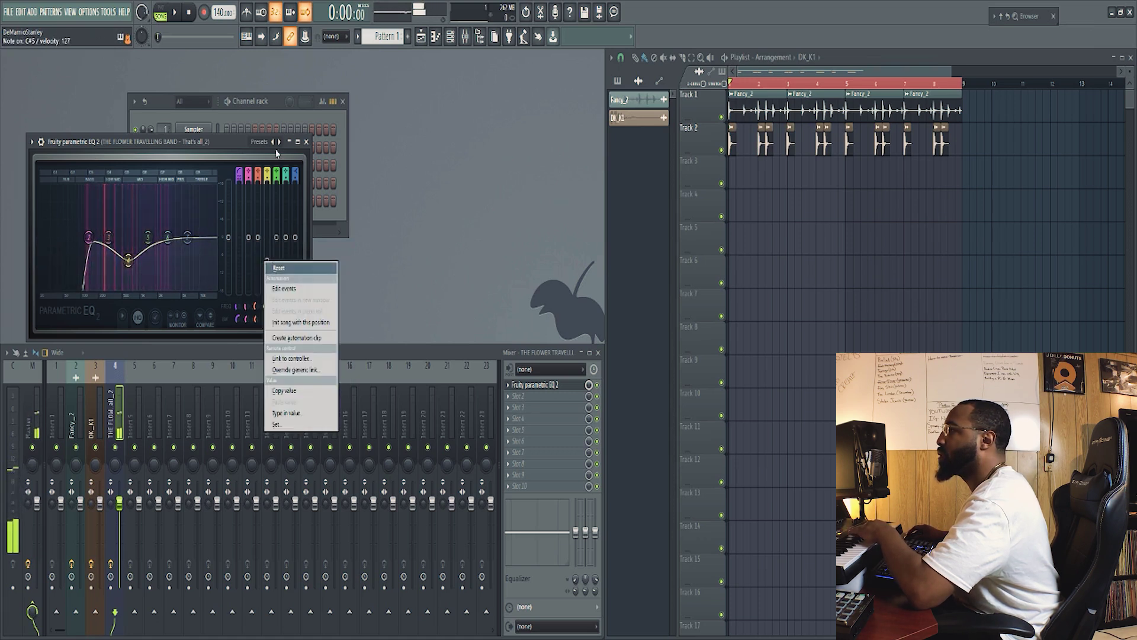
pyautogui.click(264, 269)
pyautogui.moveTo(265, 325); pyautogui.dragTo(264, 350)
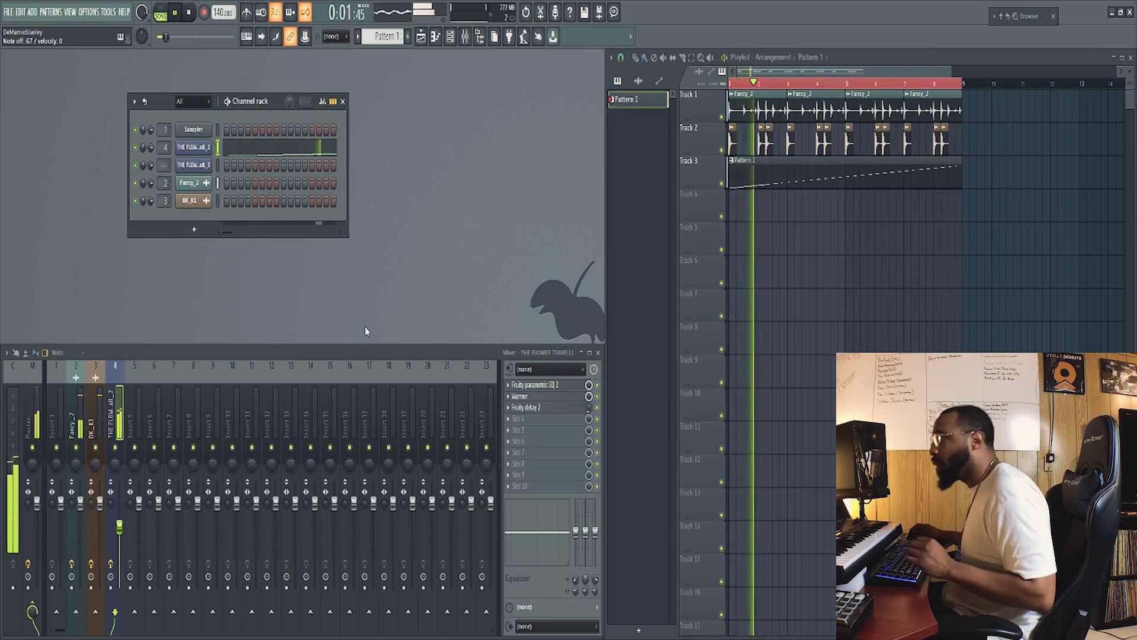
# - Join all the slice notes of Pattern 1 end to end with legato and lengthen the final slice note
pyautogui.doubleClick(773, 188)
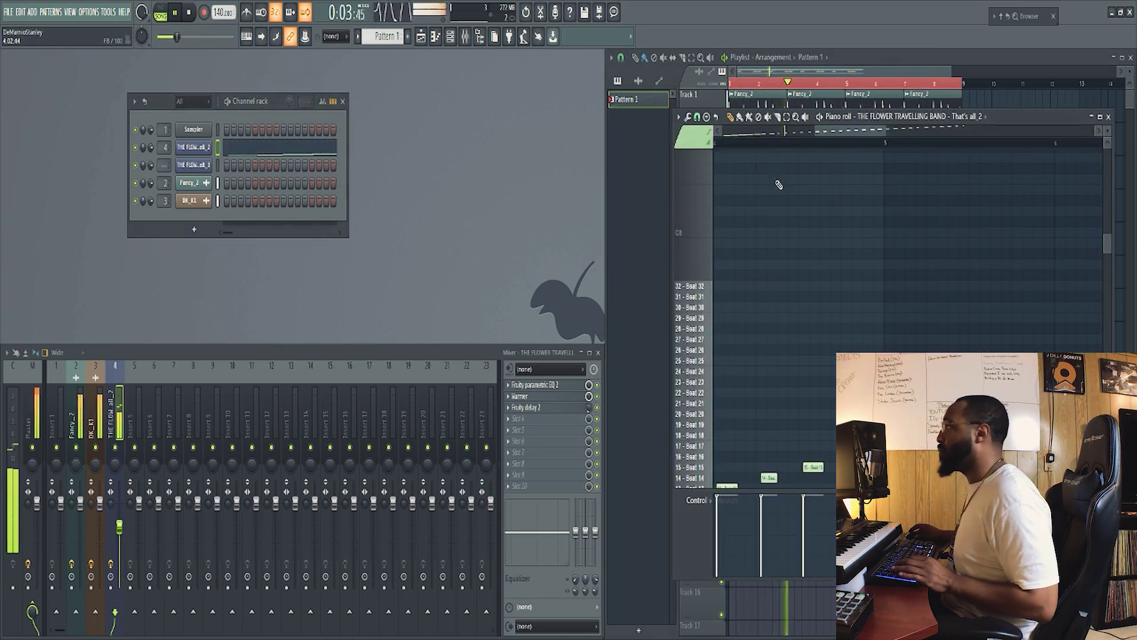
pyautogui.scroll(-5, 825, 147)
pyautogui.scroll(-6, 1028, 279)
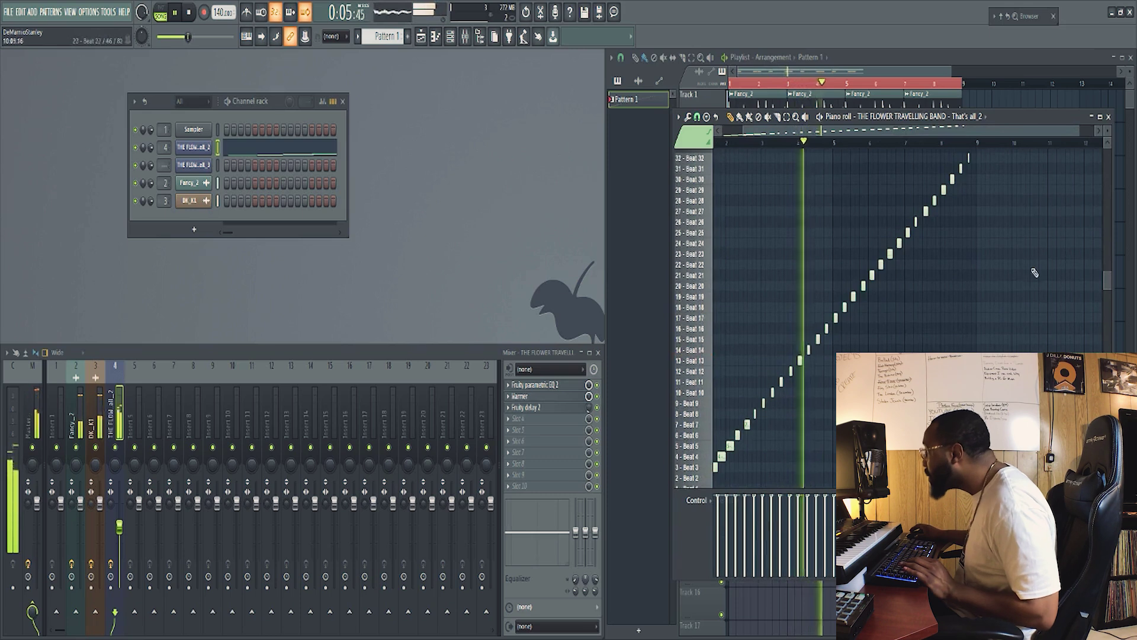
pyautogui.scroll(-4, 1110, 144)
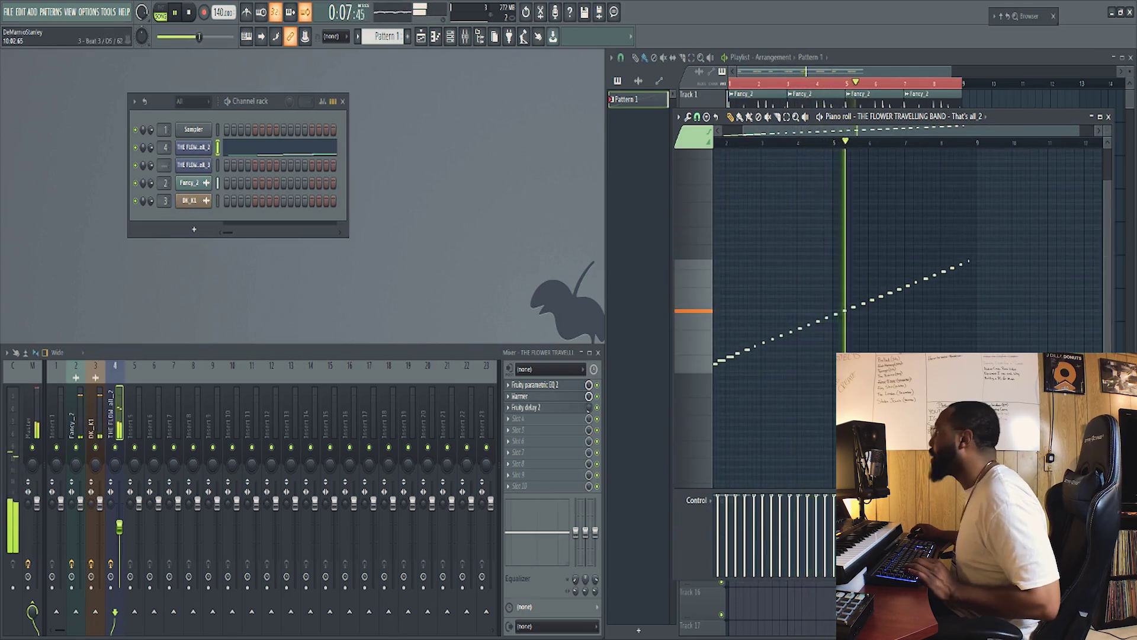
pyautogui.hotkey('ctrl', 'a')
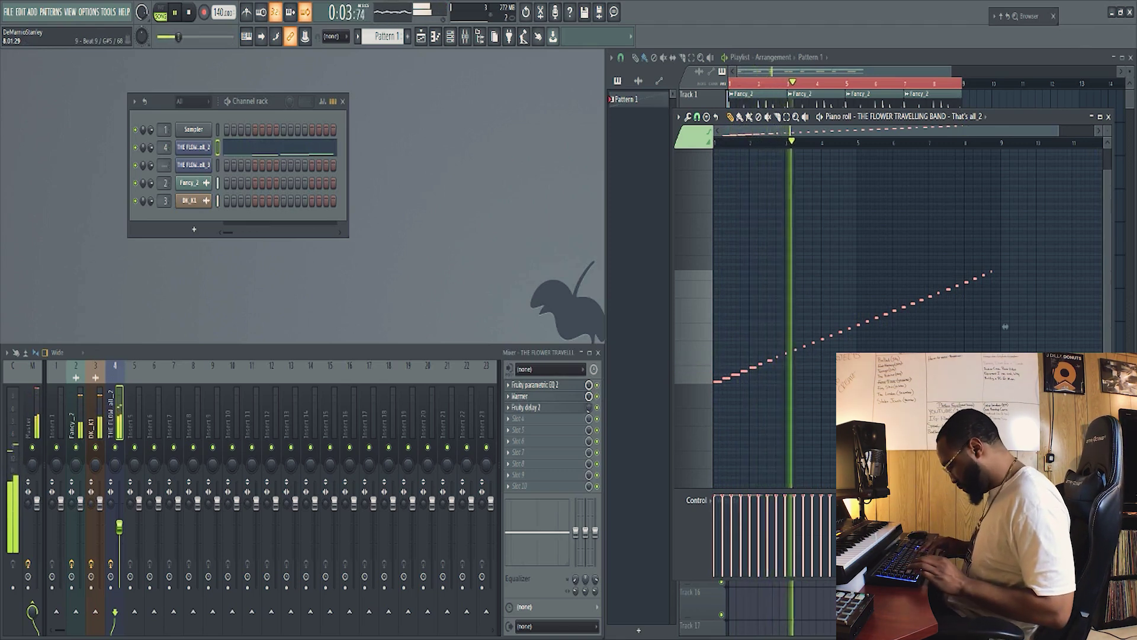
pyautogui.press('l')
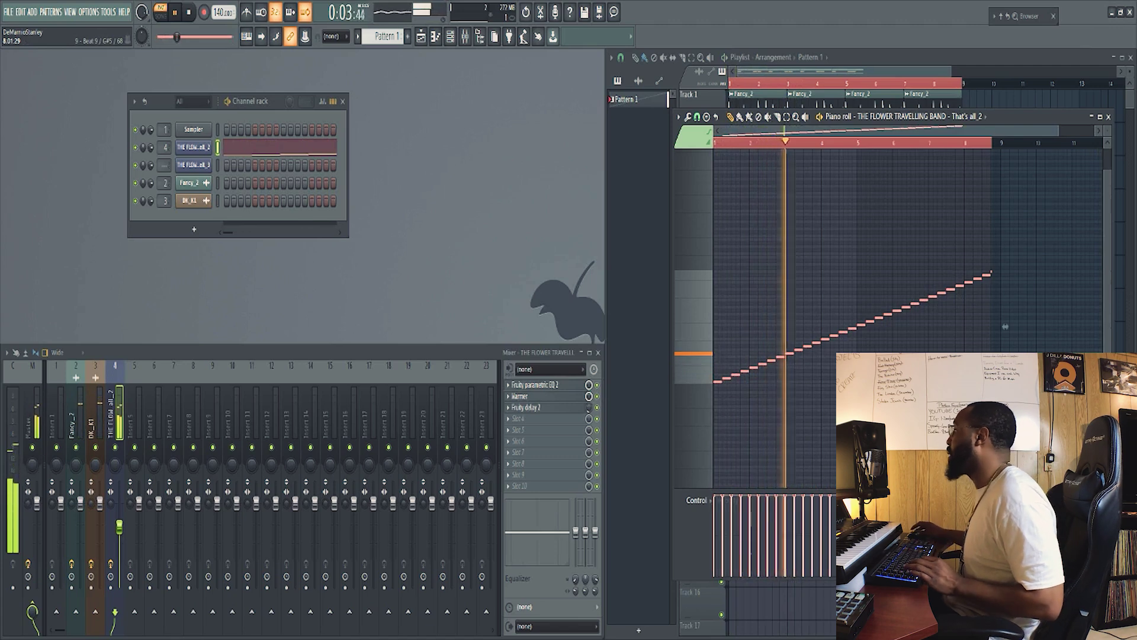
pyautogui.click(996, 273)
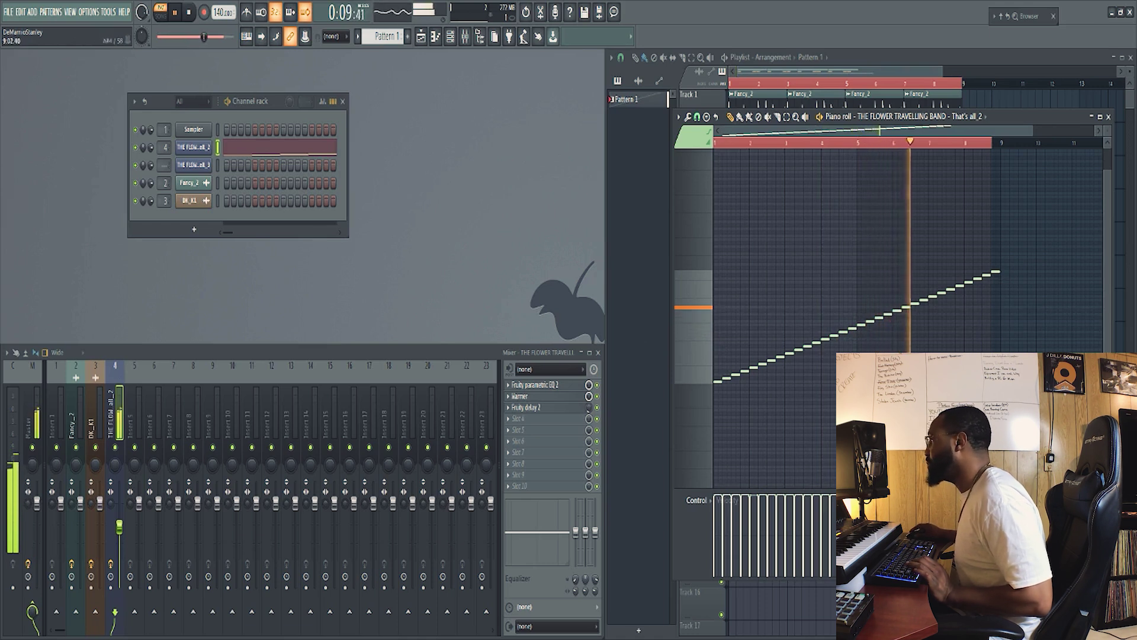
pyautogui.hotkey('ctrl', 'a')
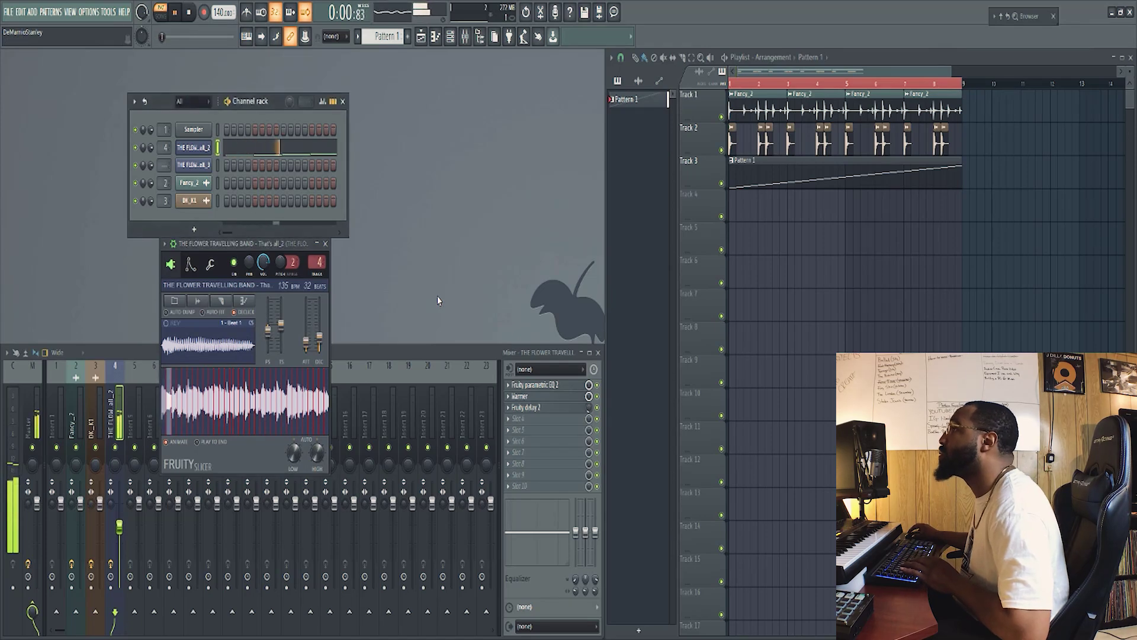
# - Raise the sliced sample's pitch shift in Fruity Slicer while the arrangement plays, and close the slicer
pyautogui.moveTo(284, 251); pyautogui.dragTo(321, 247)
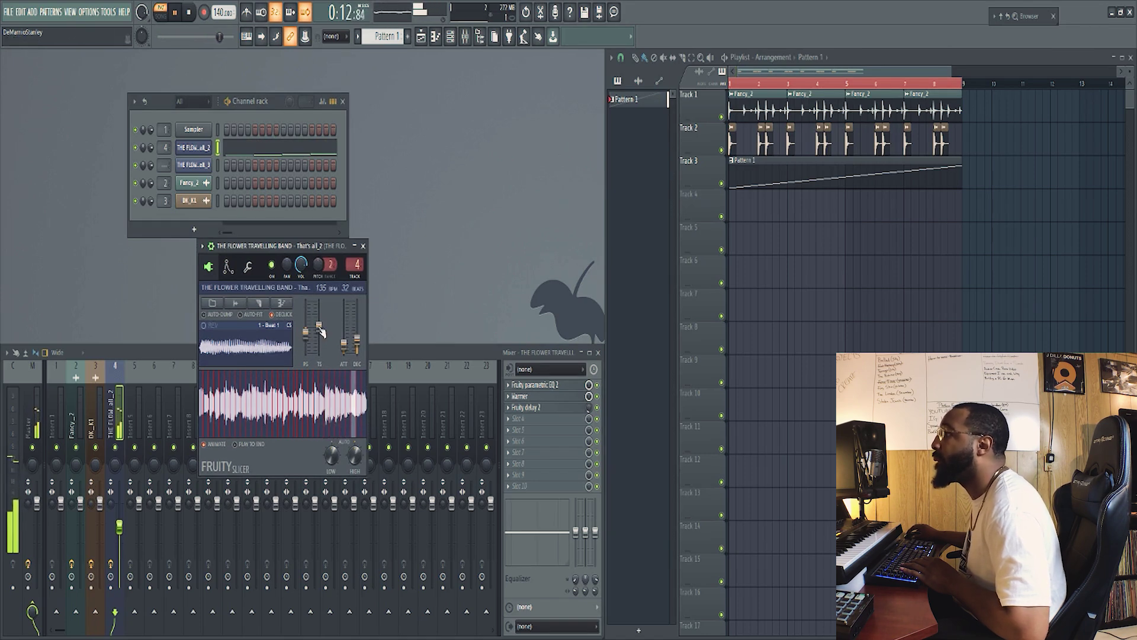
pyautogui.moveTo(278, 245); pyautogui.dragTo(336, 246)
pyautogui.press('space')
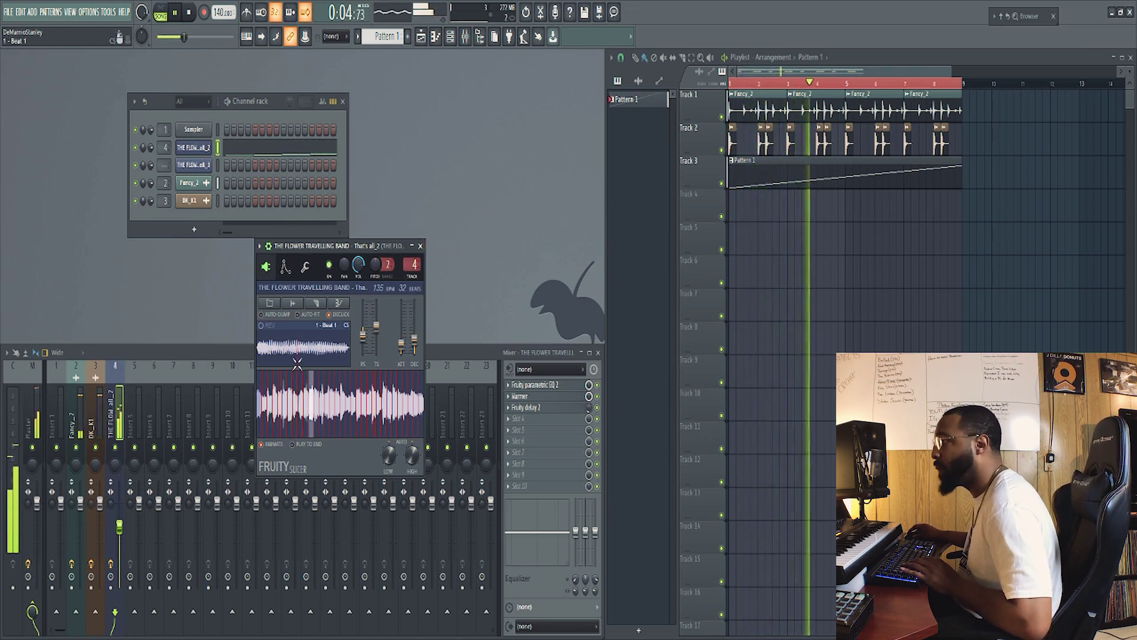
pyautogui.click(315, 303)
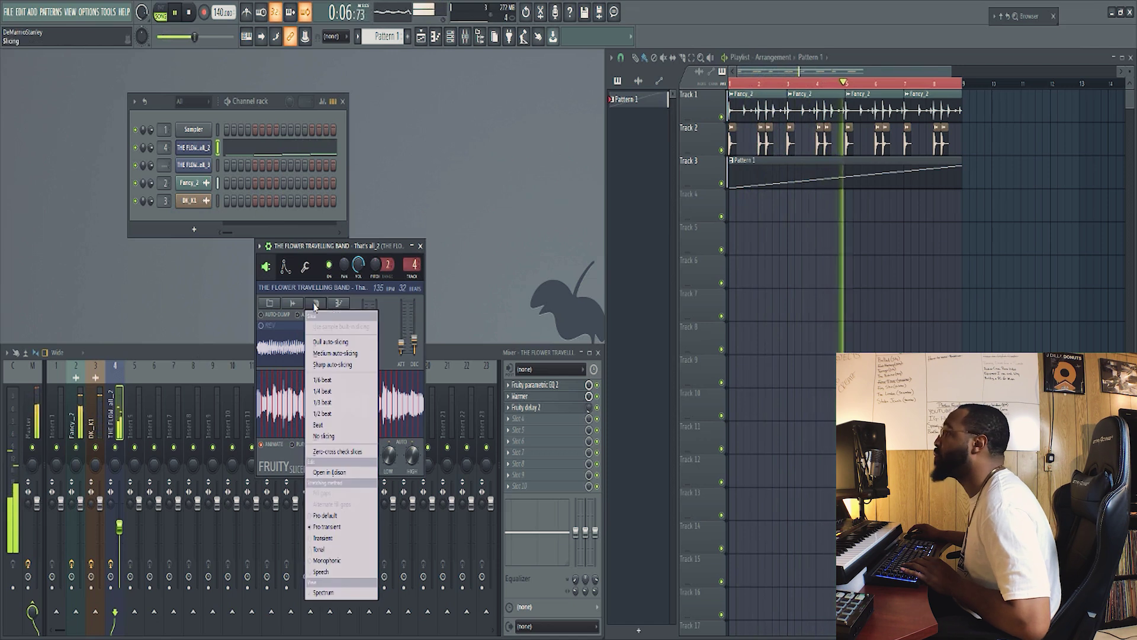
pyautogui.click(352, 303)
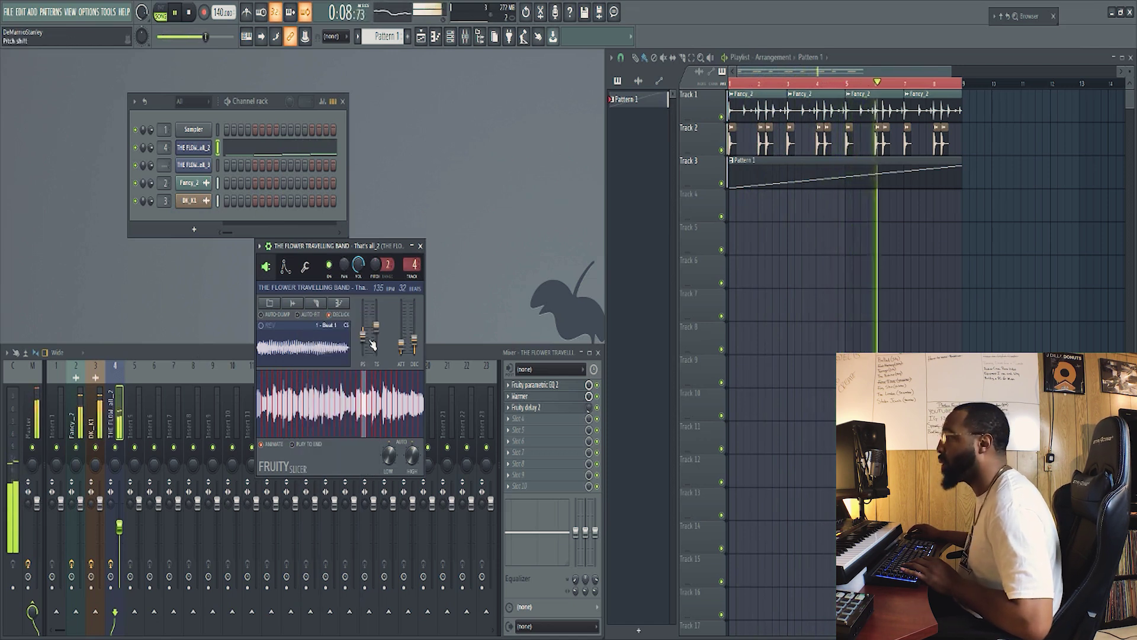
pyautogui.press('space')
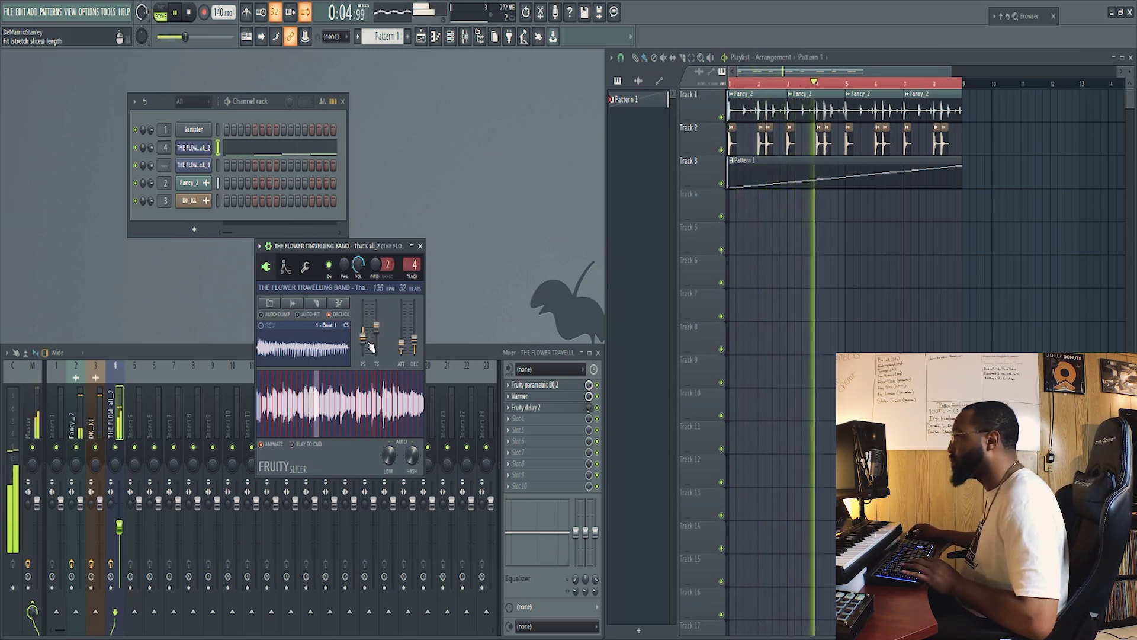
pyautogui.press('space')
pyautogui.press('space')
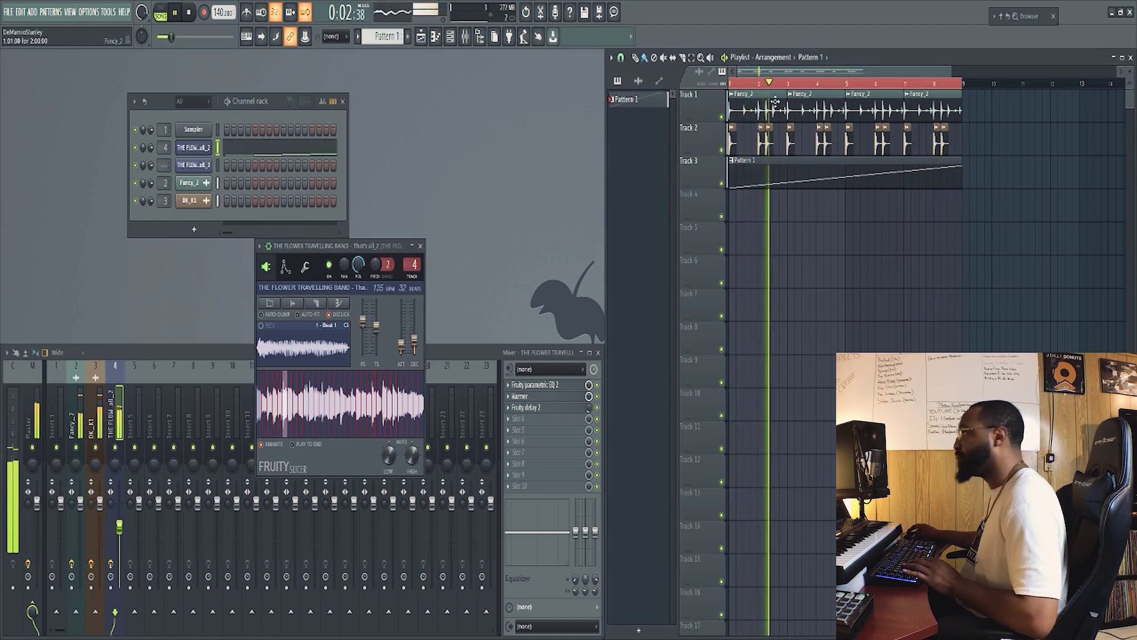
pyautogui.hotkey('ctrl', 'a')
pyautogui.hotkey('ctrl', 'd')
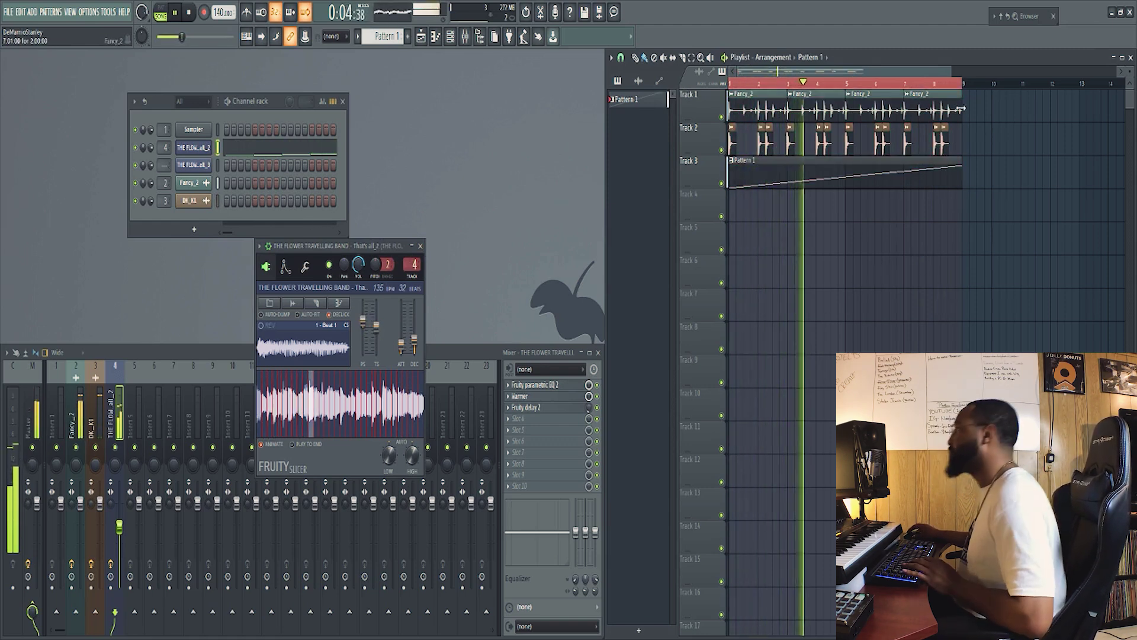
pyautogui.hotkey('ctrl', 'a')
pyautogui.hotkey('ctrl', 'd')
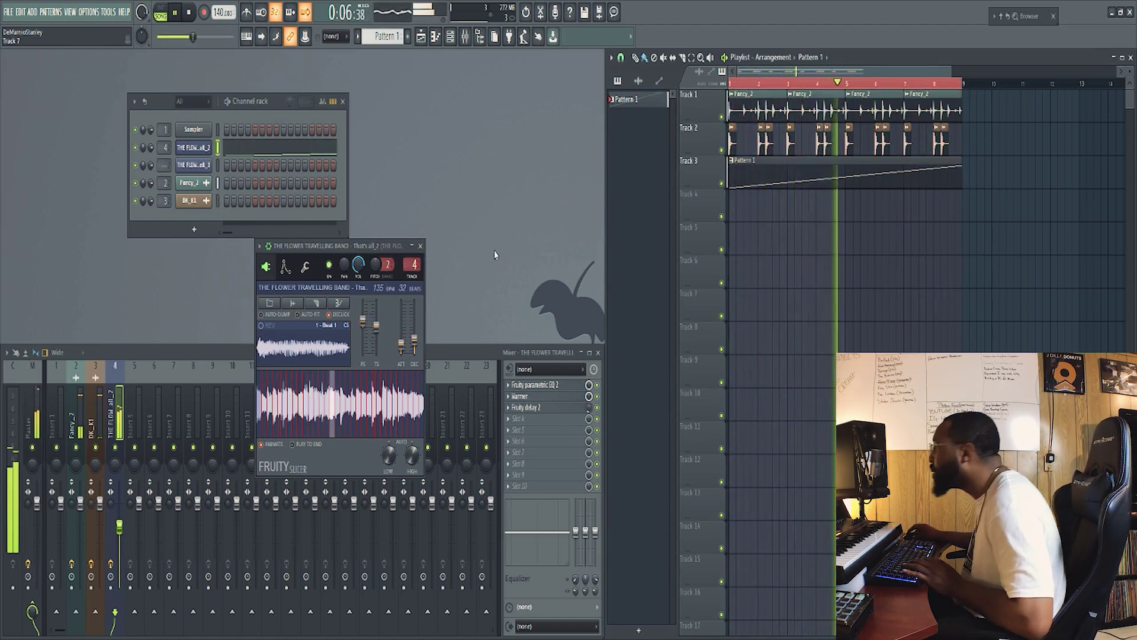
pyautogui.click(422, 245)
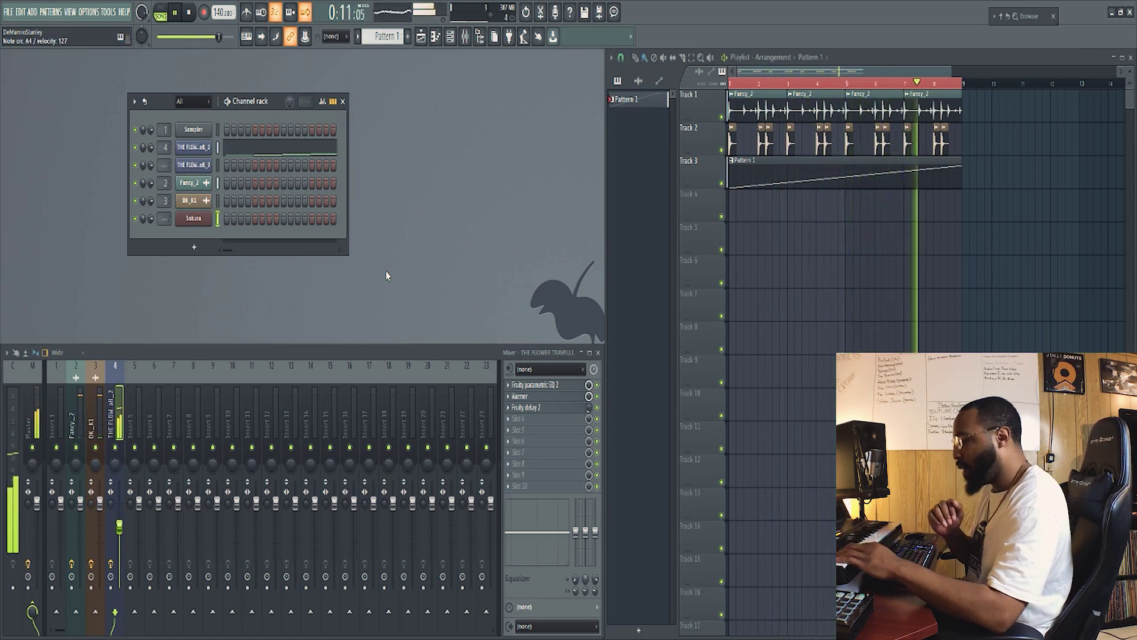
# - Record a Sakura part into a new Pattern 2, place it on Track 4 and open its notes
pyautogui.press('space')
pyautogui.press('F4')
pyautogui.press('space')
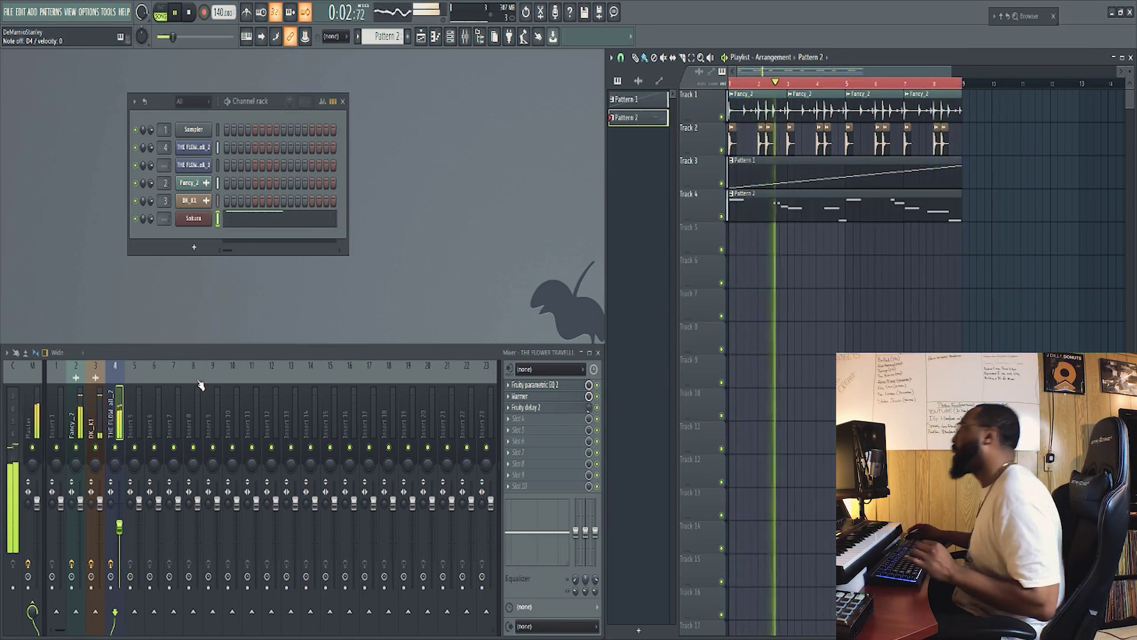
pyautogui.doubleClick(845, 196)
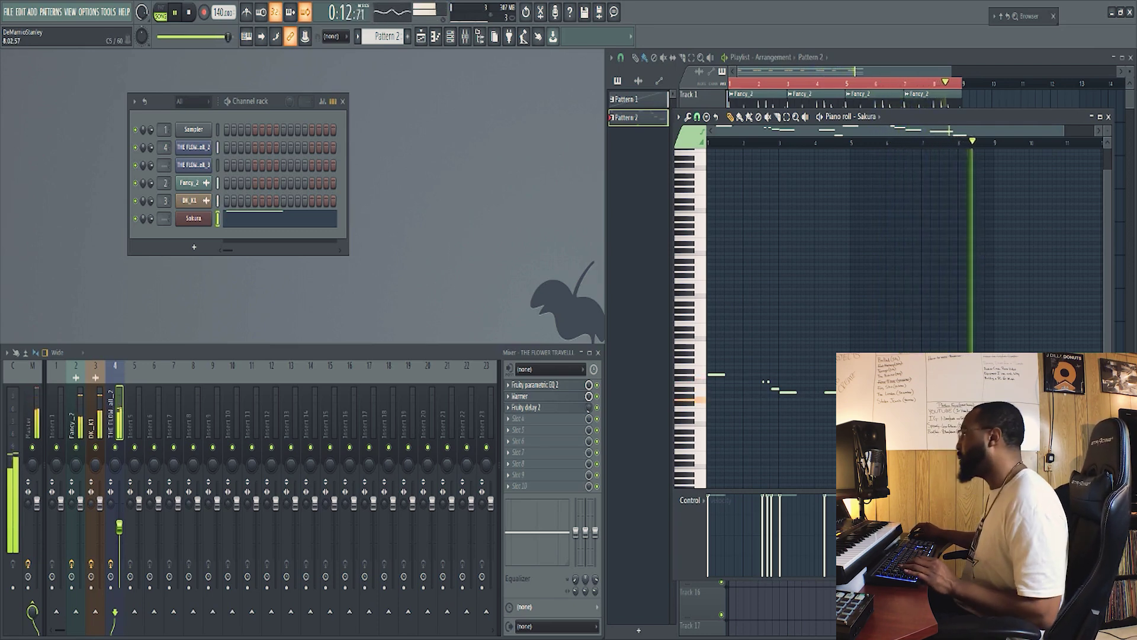
pyautogui.press('space')
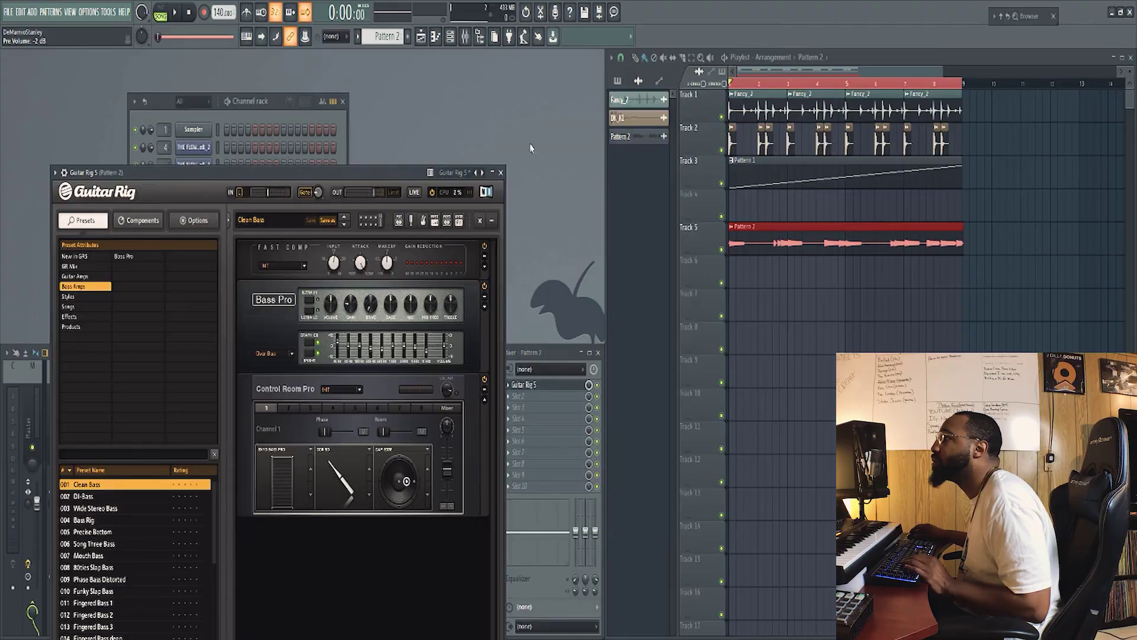
# - Lower the Pattern 2 mixer track's volume to about -8 dB and close Guitar Rig 5
pyautogui.press('F6')
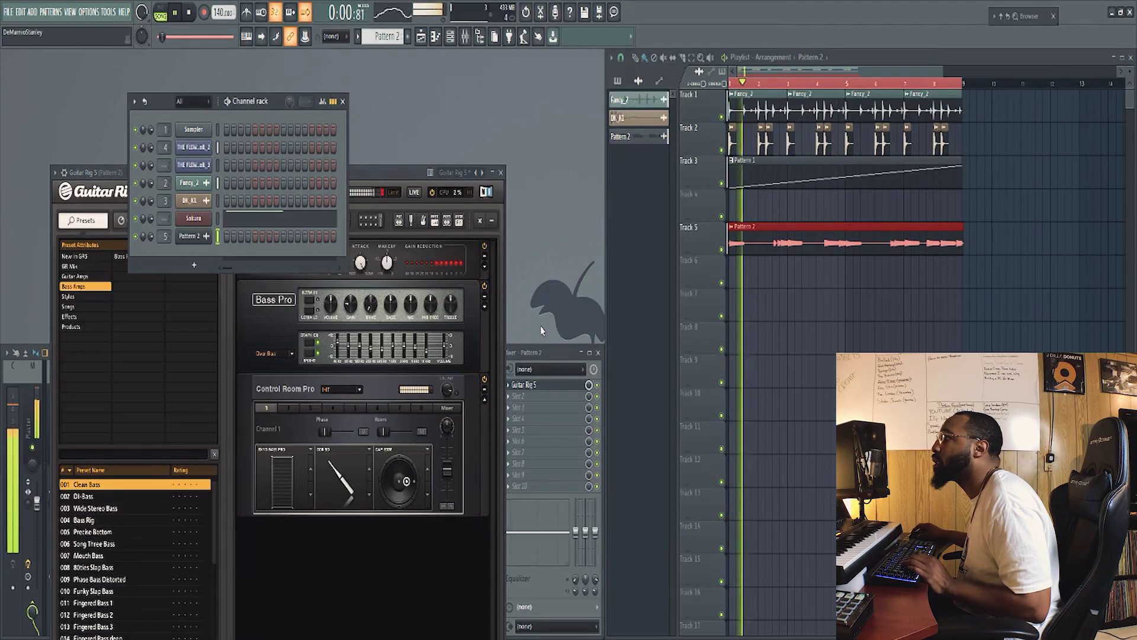
pyautogui.press('F9')
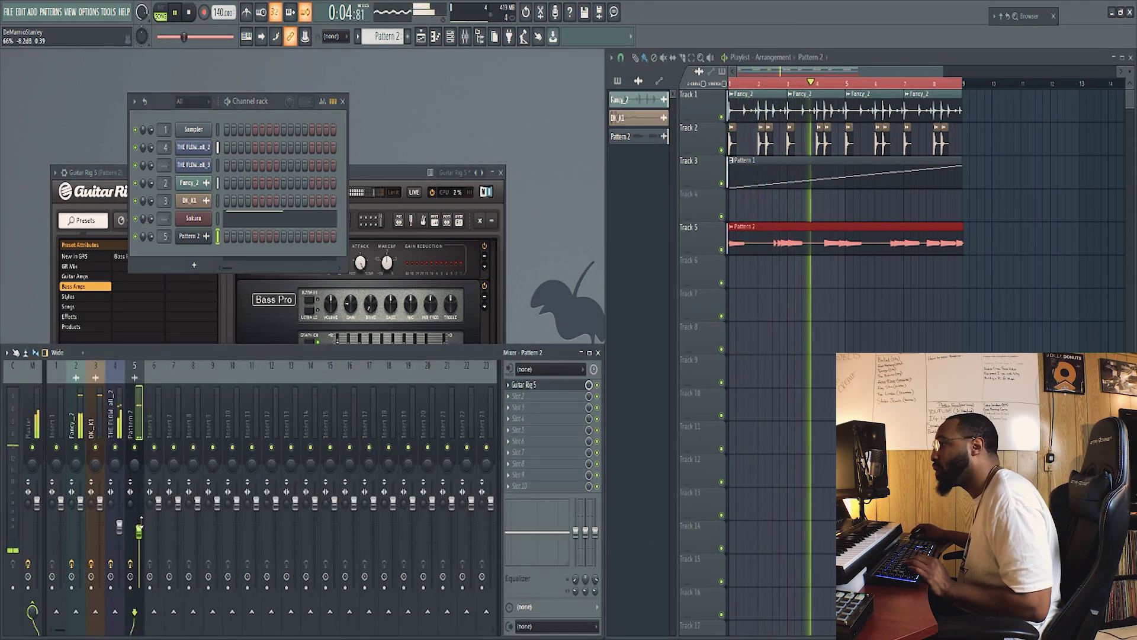
pyautogui.click(501, 172)
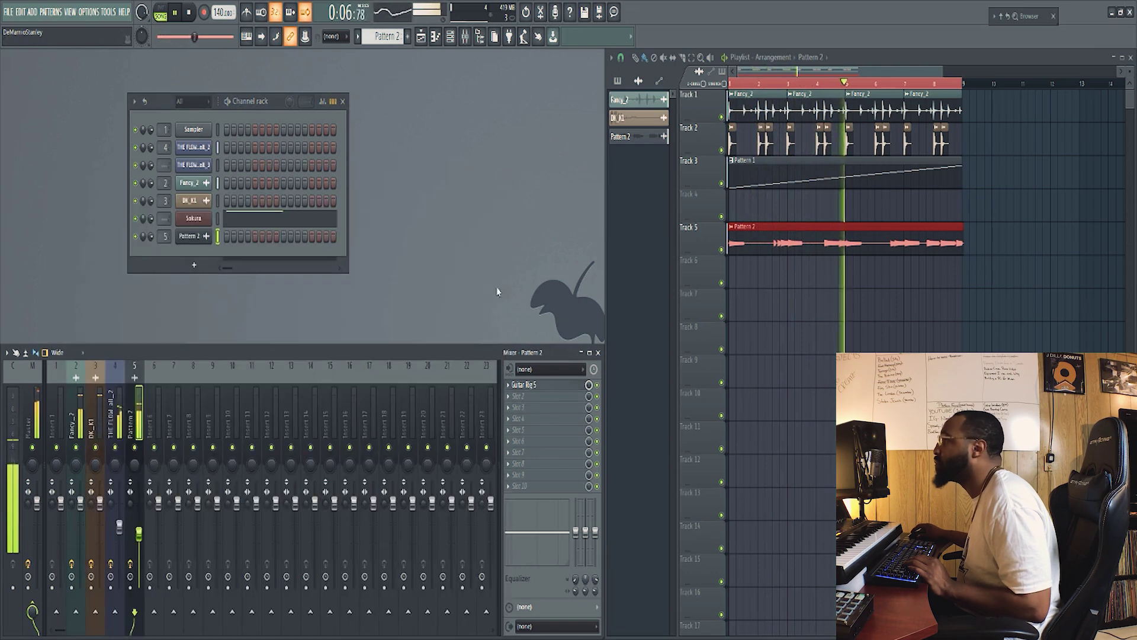
# - Add Fruity Parametric EQ 2 to the Pattern 2 mixer track and make band 1 a steep high pass at a very low frequency
pyautogui.click(527, 396)
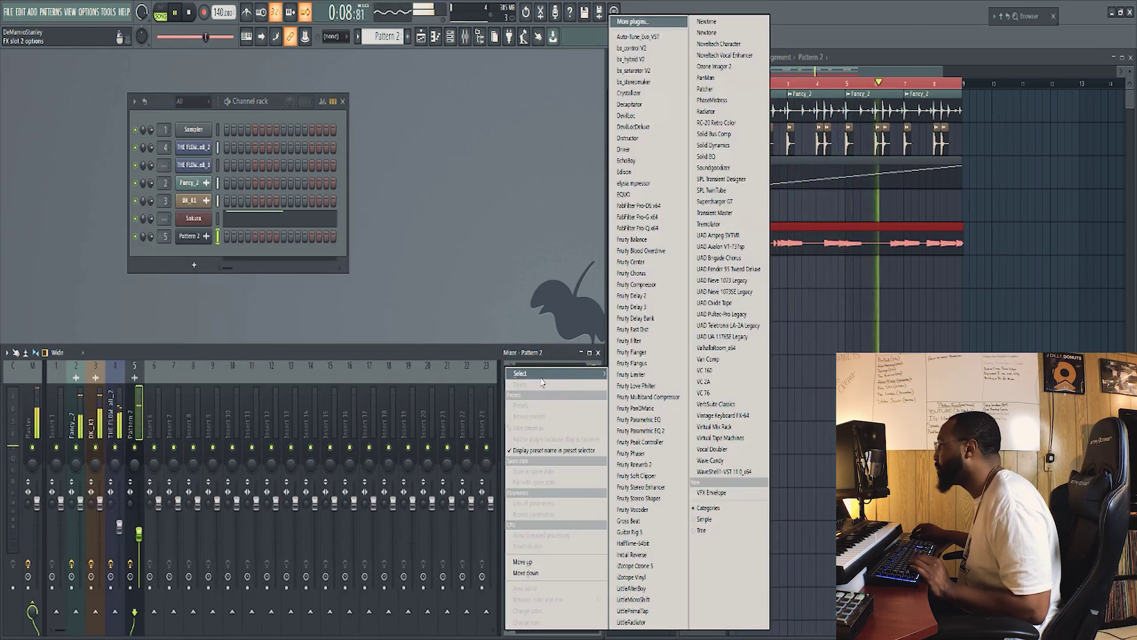
pyautogui.click(637, 430)
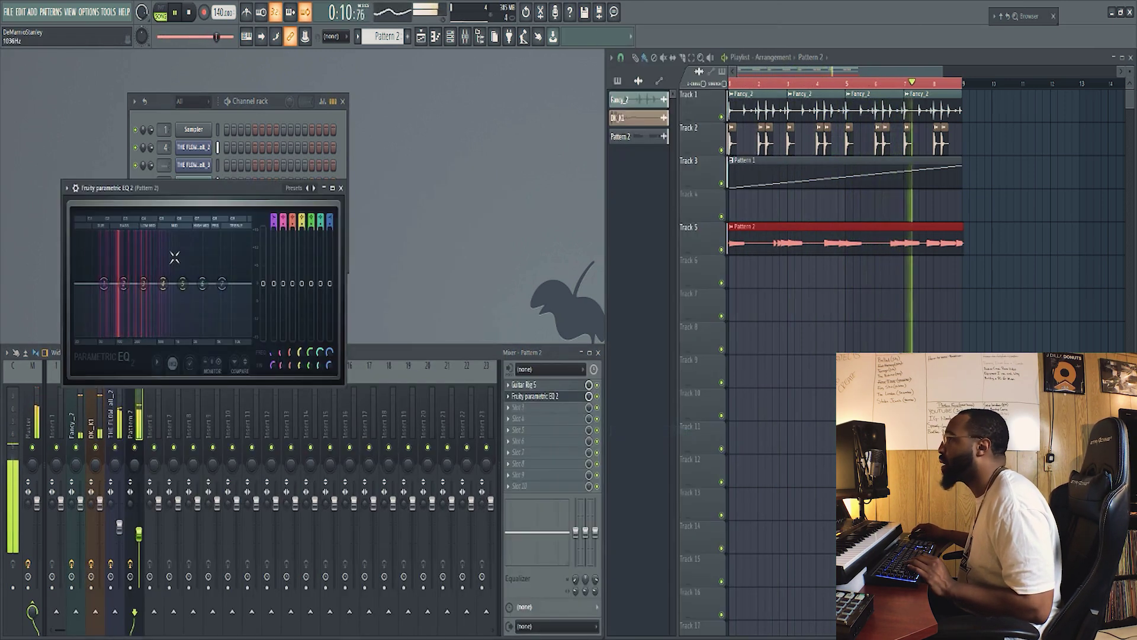
pyautogui.click(273, 220)
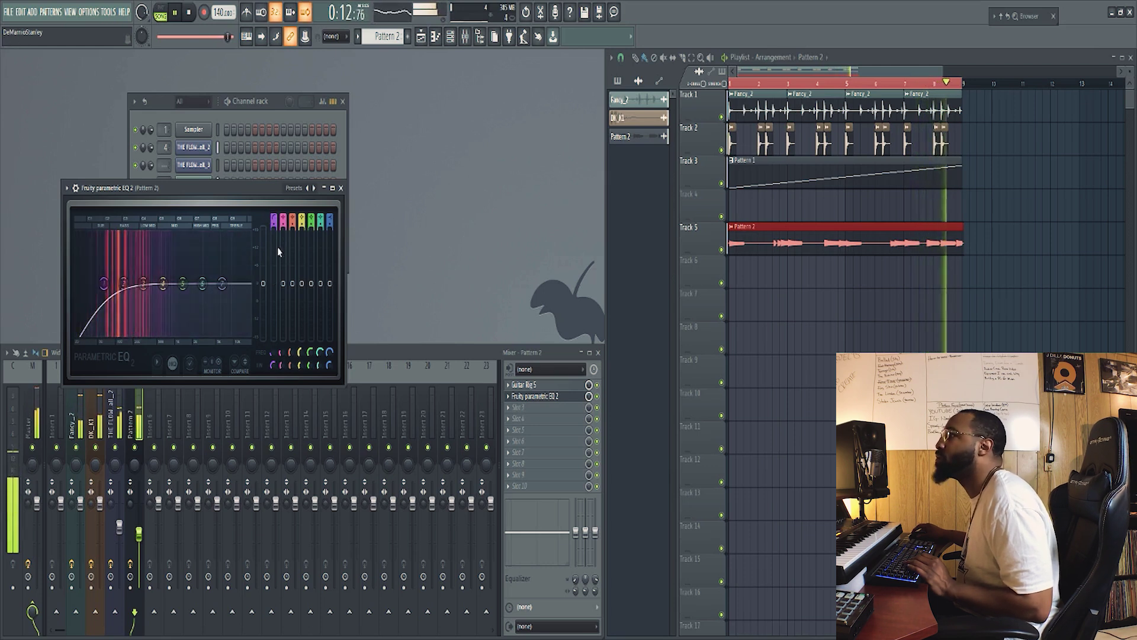
pyautogui.rightClick(275, 370)
pyautogui.click(284, 376)
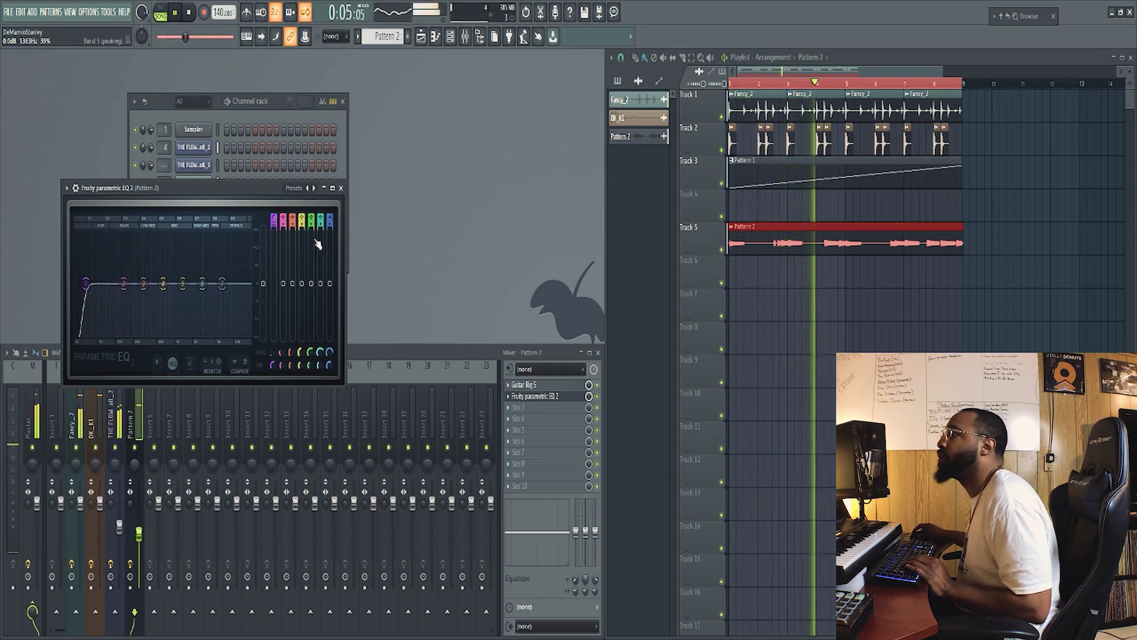
pyautogui.click(341, 188)
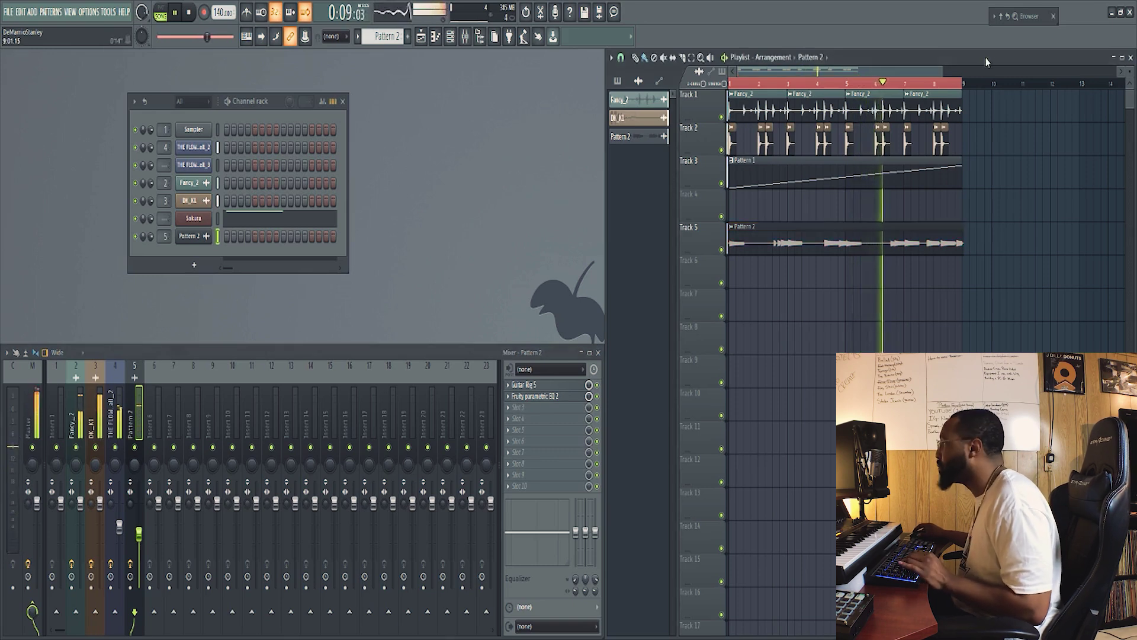
# - Pick Str_Rat from the drum kit samples, place it on Track 7 at bar 7 and add Fruity Parametric EQ 2 to its mixer track
pyautogui.hotkey('alt', 'F8')
pyautogui.scroll(3, 922, 246)
pyautogui.click(941, 194)
pyautogui.click(940, 182)
pyautogui.scroll(-5, 940, 208)
pyautogui.scroll(-2, 934, 215)
pyautogui.click(945, 220)
pyautogui.click(944, 232)
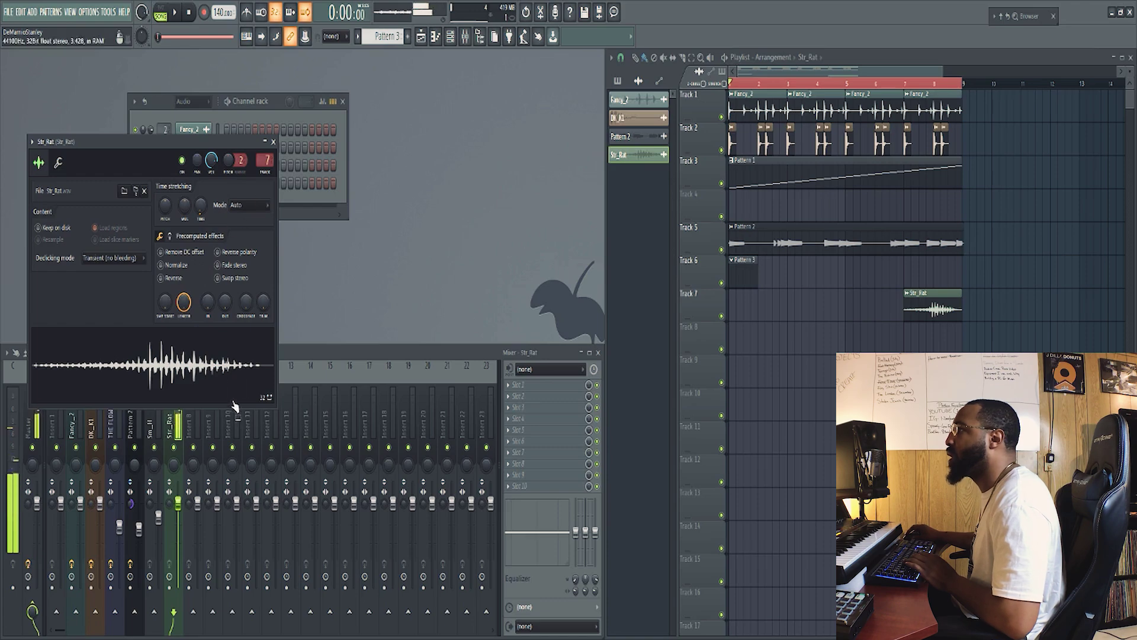
pyautogui.click(530, 386)
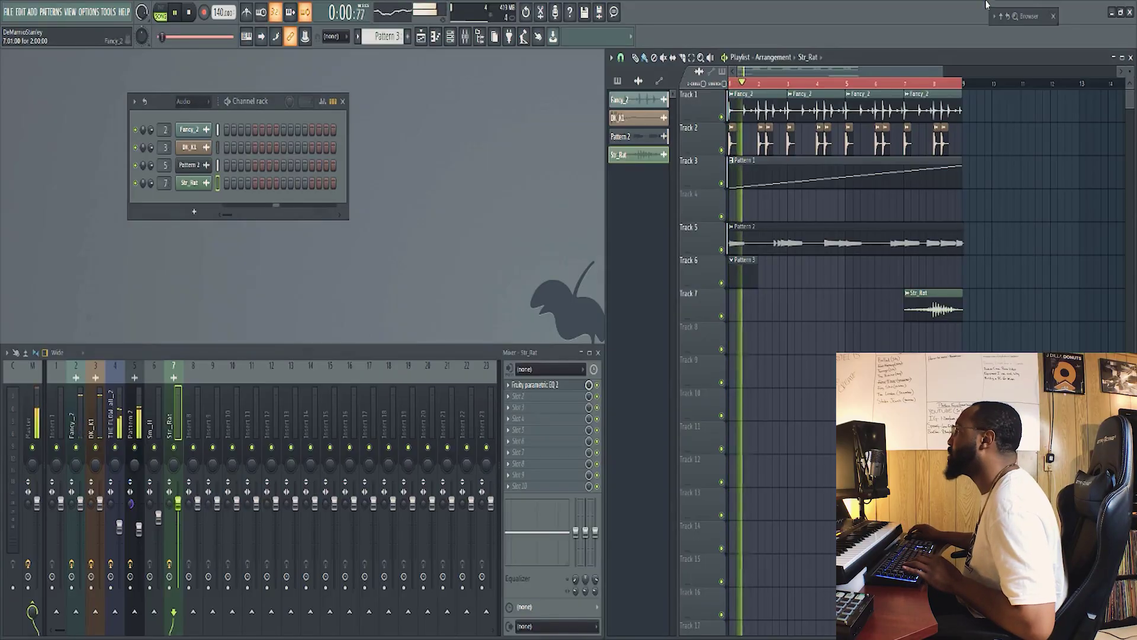
# - Add the Dsc_Oh sample from the FIRE DRUMS 9th EDITION Cymbals folder as a new channel in the full channel rack
pyautogui.hotkey('alt', 'F8')
pyautogui.scroll(3, 960, 210)
pyautogui.click(933, 204)
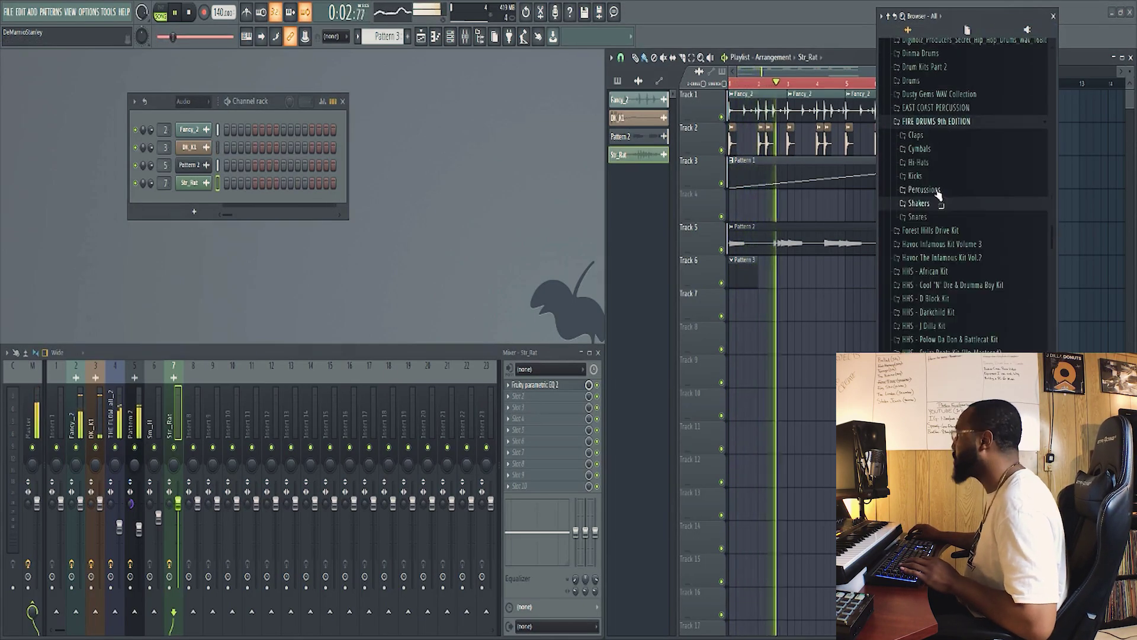
pyautogui.click(935, 152)
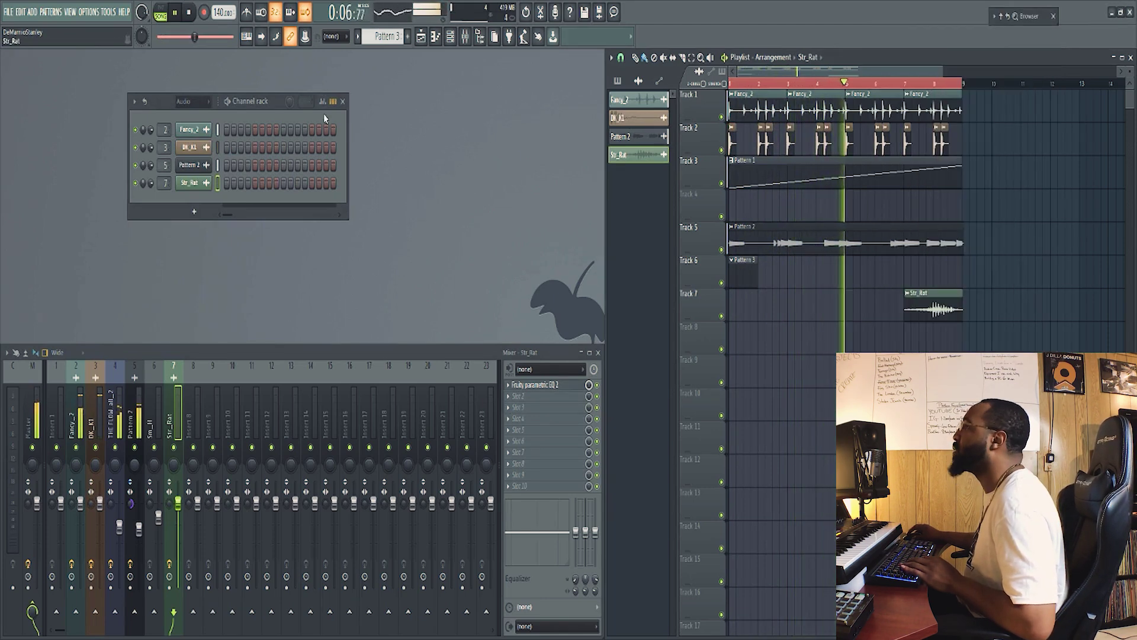
pyautogui.scroll(2, 207, 104)
pyautogui.moveTo(1007, 17)
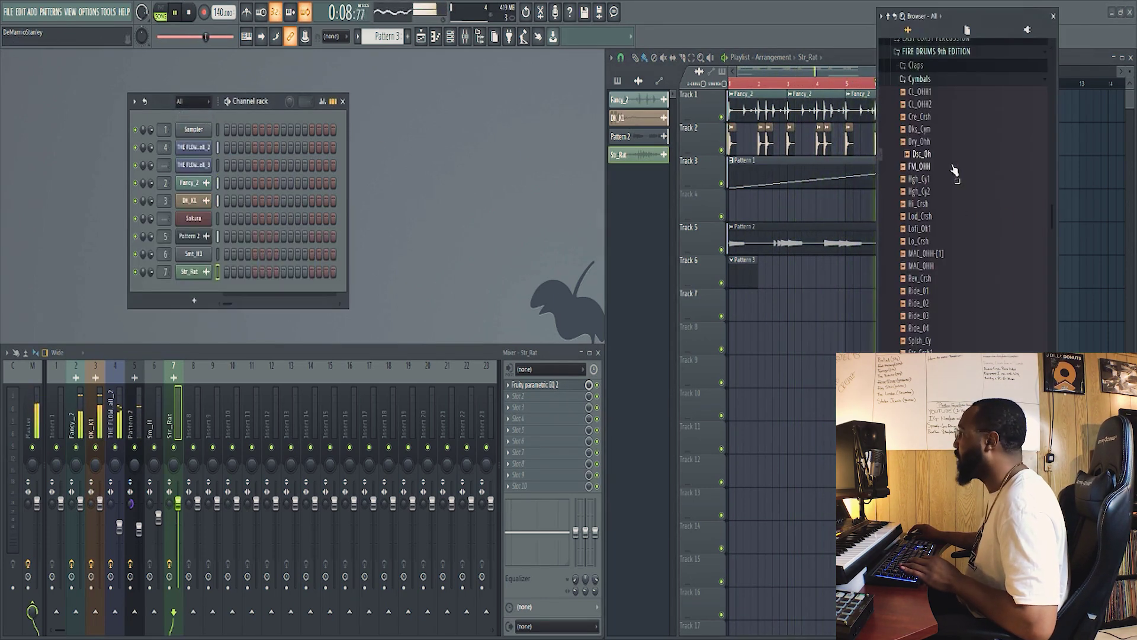
pyautogui.moveTo(950, 161); pyautogui.dragTo(204, 314)
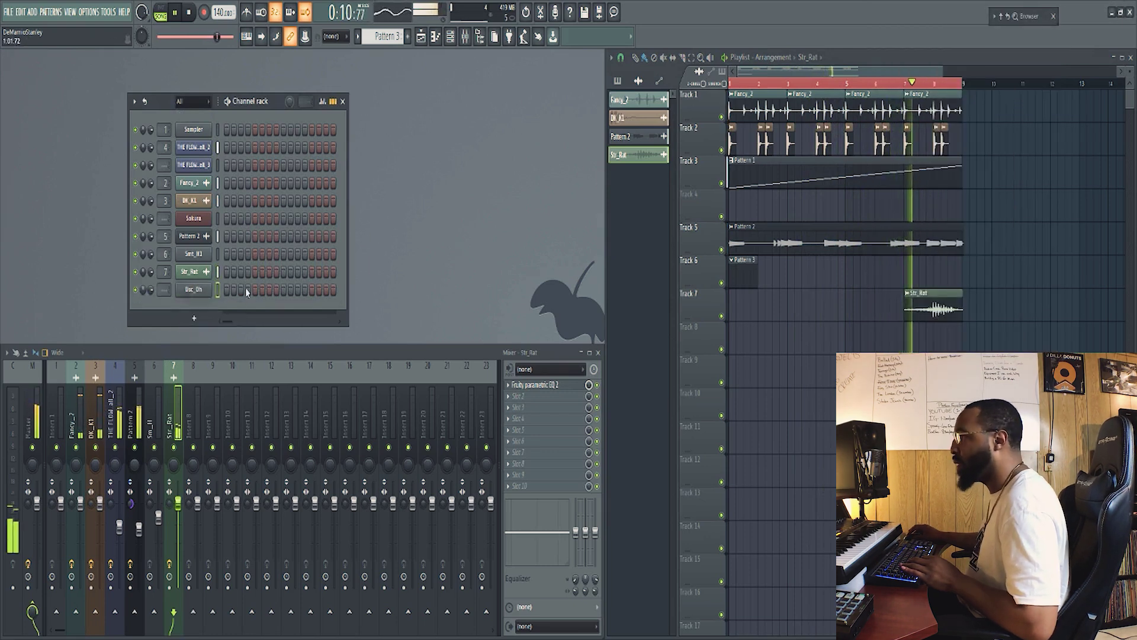
# - Audition crash and open-hat samples from the FIRE DRUMS 9th EDITION Cymbals folder, including Lo_Crsh, against the playing beat
pyautogui.scroll(-3, 181, 508)
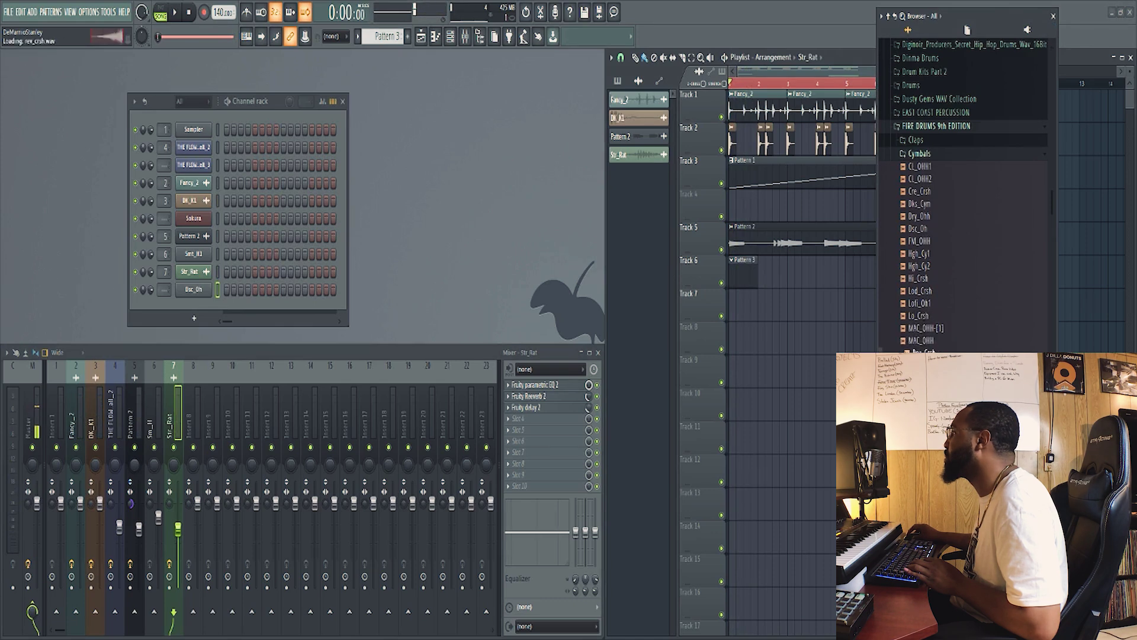
pyautogui.press('space')
pyautogui.press('Up')
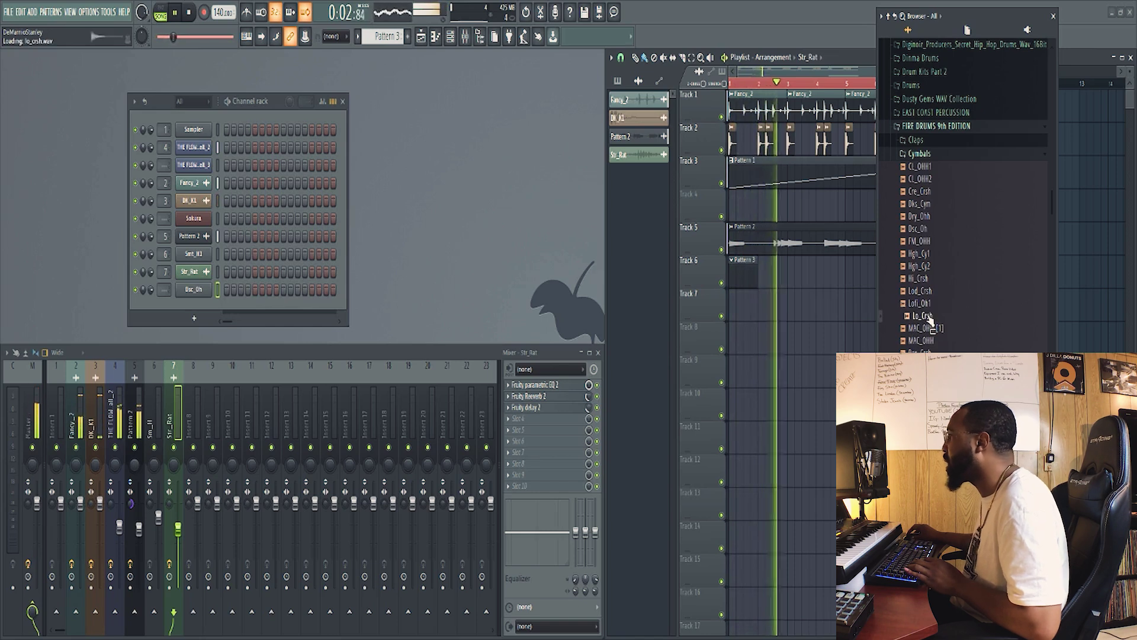
pyautogui.click(929, 318)
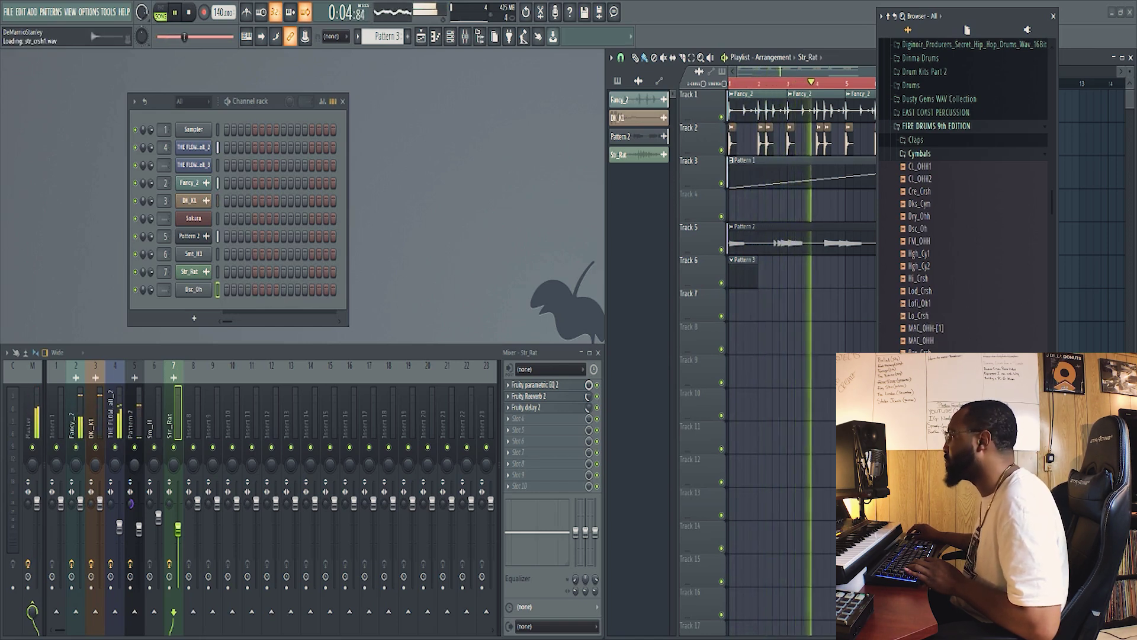
pyautogui.scroll(-3, 929, 317)
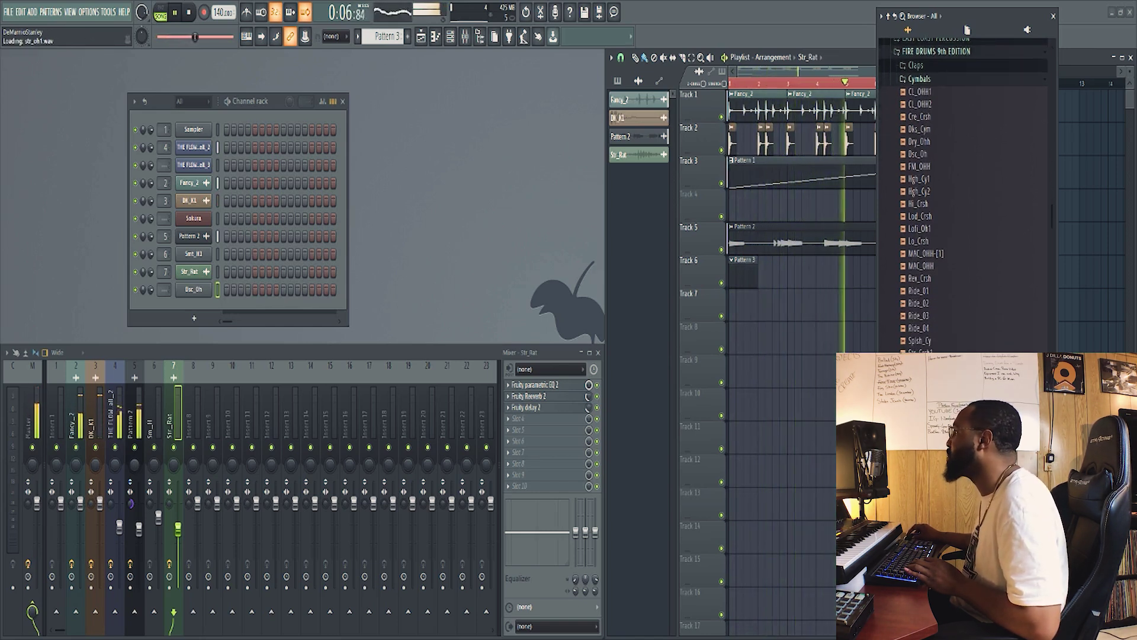
pyautogui.scroll(-3, 929, 317)
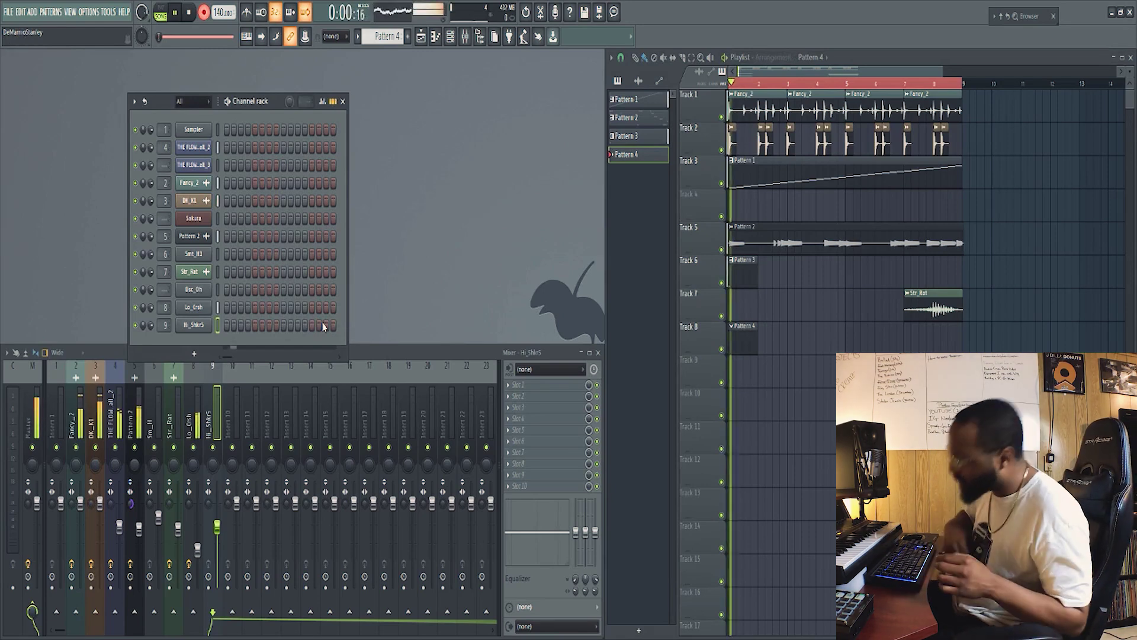
# - Duplicate the eight-bar arrangement in the playlist so it also fills bars 9 to 16
pyautogui.press('b')
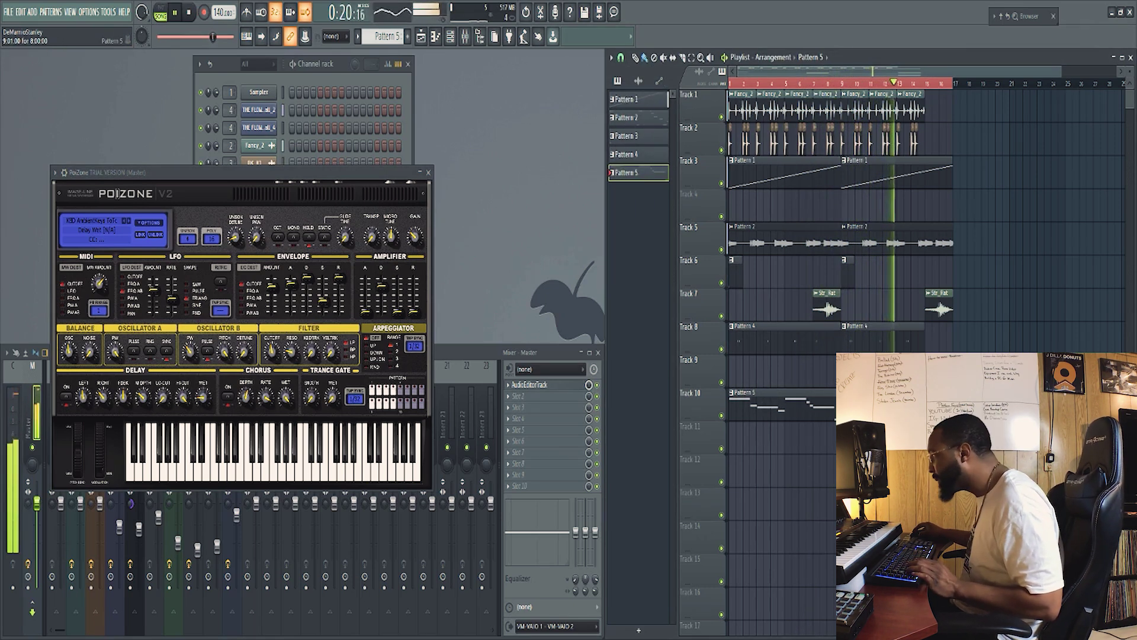
# - Raise the delay wet amount in PoiZone to 41% while the beat plays
pyautogui.moveTo(204, 401); pyautogui.dragTo(204, 396)
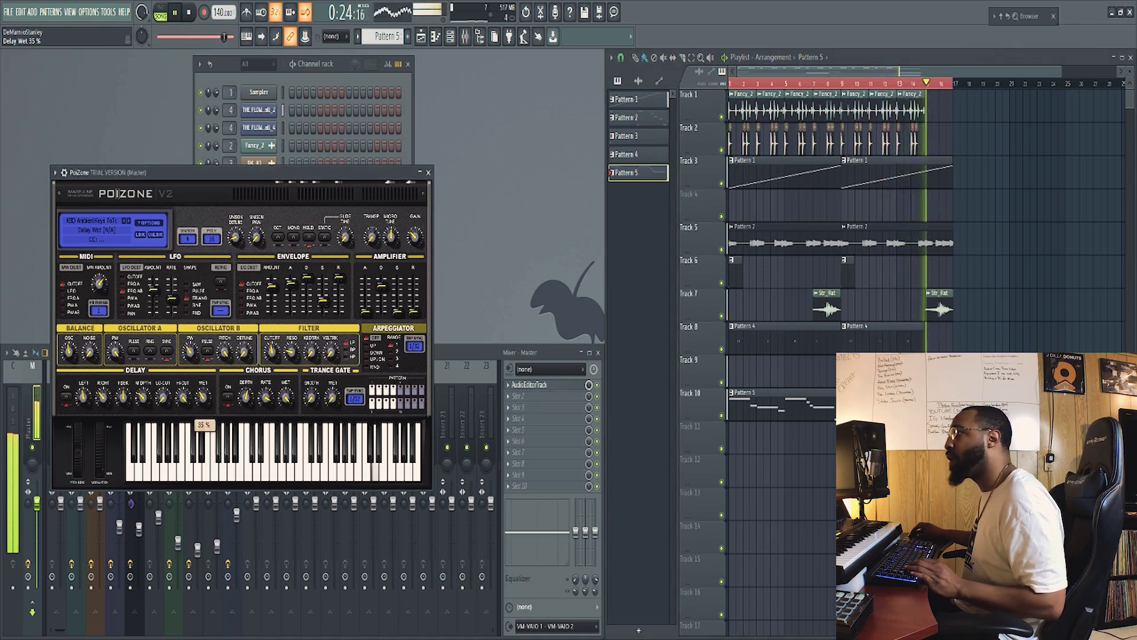
pyautogui.moveTo(204, 395); pyautogui.dragTo(204, 392)
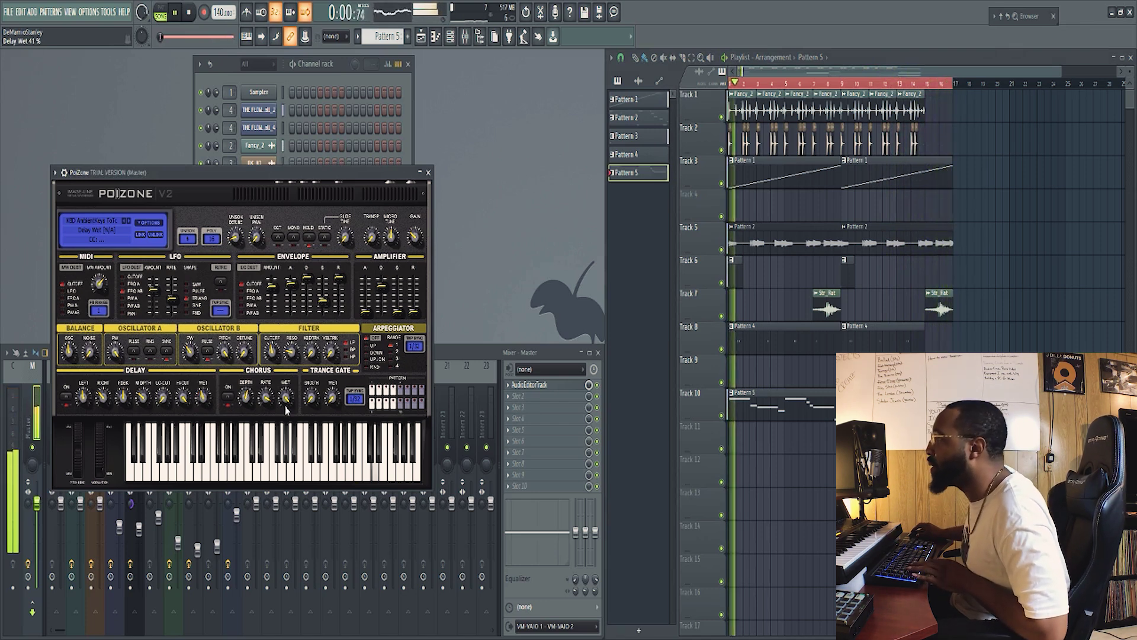